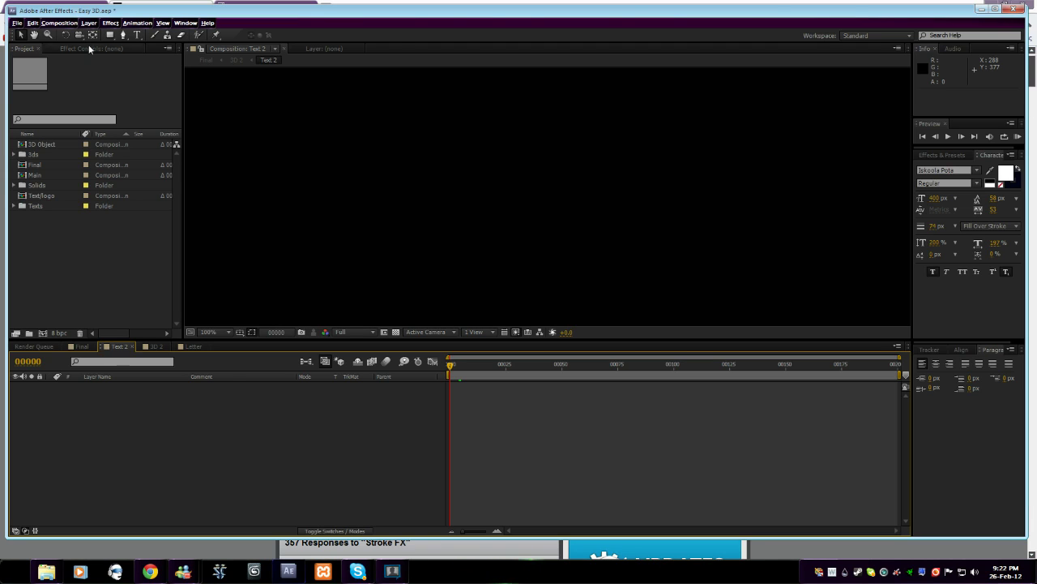
Create a text layer with the letter D in the Text 2 composition and remove its stroke
click(136, 35)
click(458, 174)
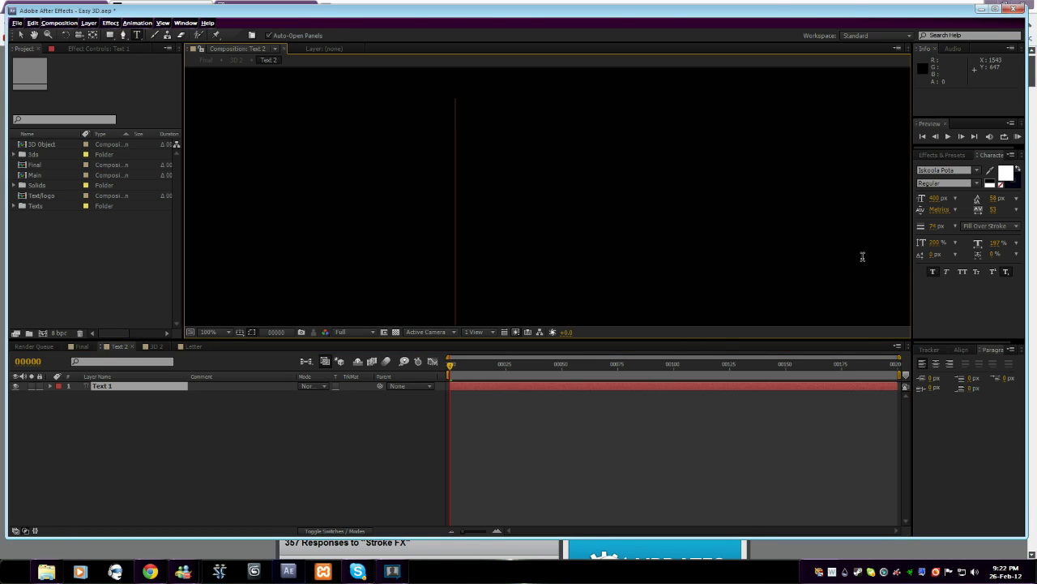
text(D)
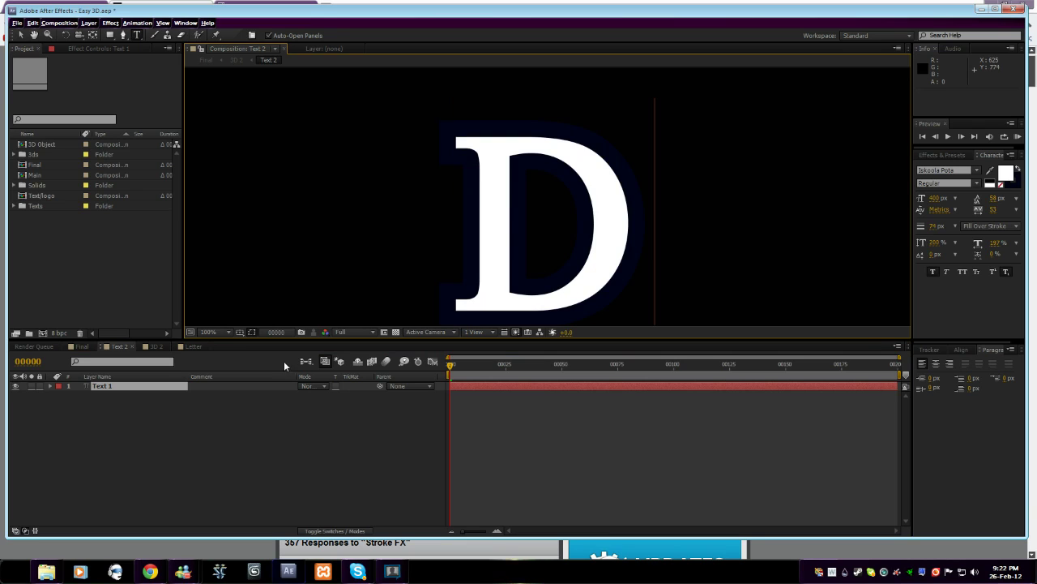
click(124, 390)
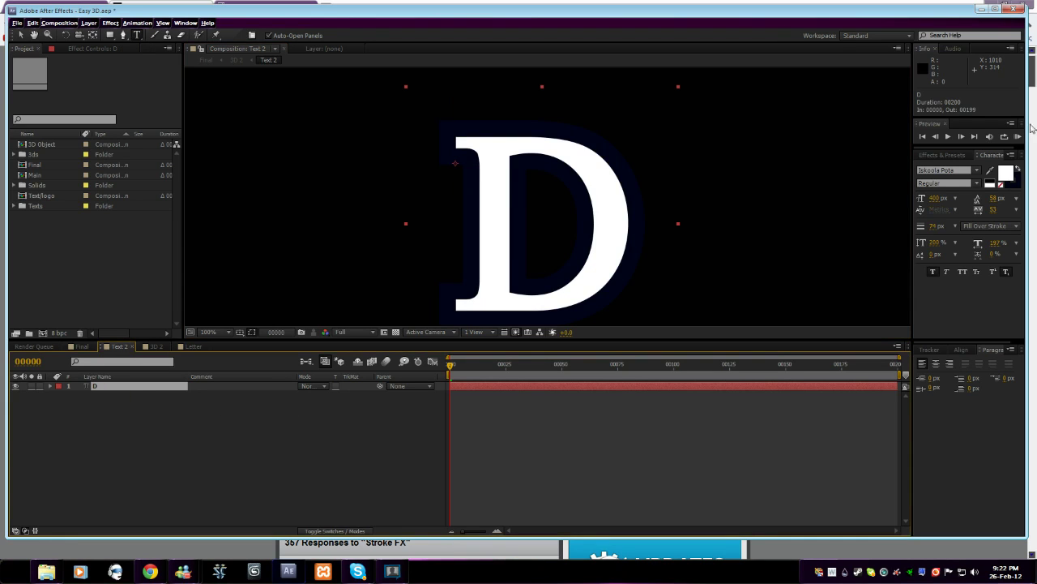
click(1000, 185)
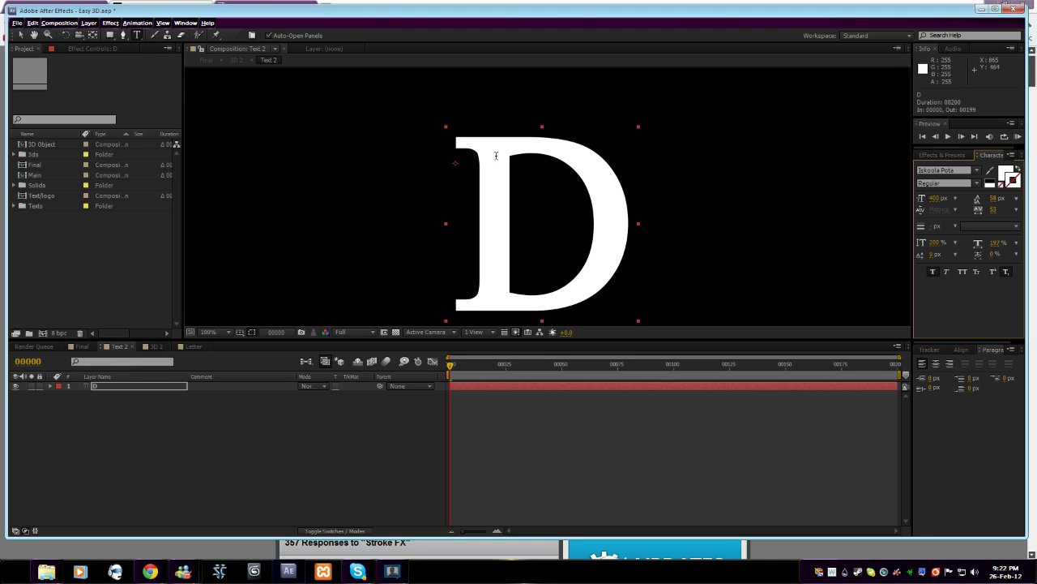
Duplicate the D text layer and turn on the transparency grid in the viewer
click(114, 386)
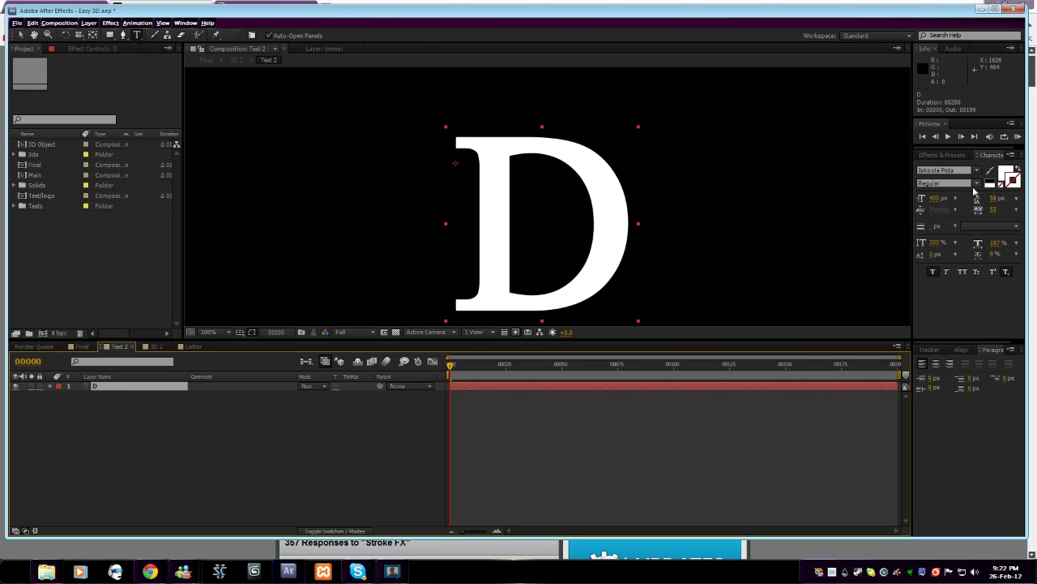
key(ctrl+d)
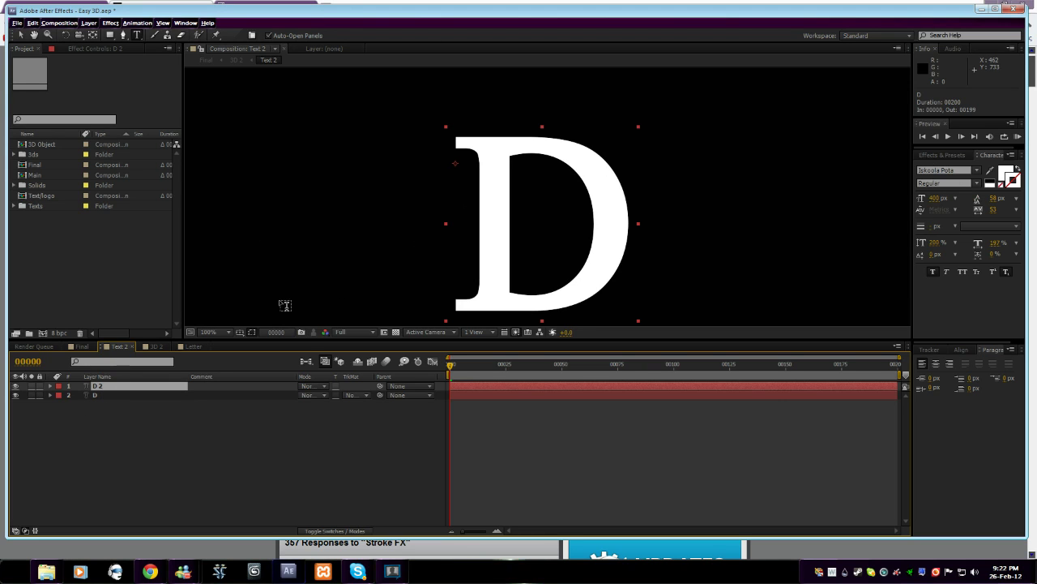
click(397, 332)
Give the duplicated D layer a black (000000) stroke about 18 px wide
click(120, 387)
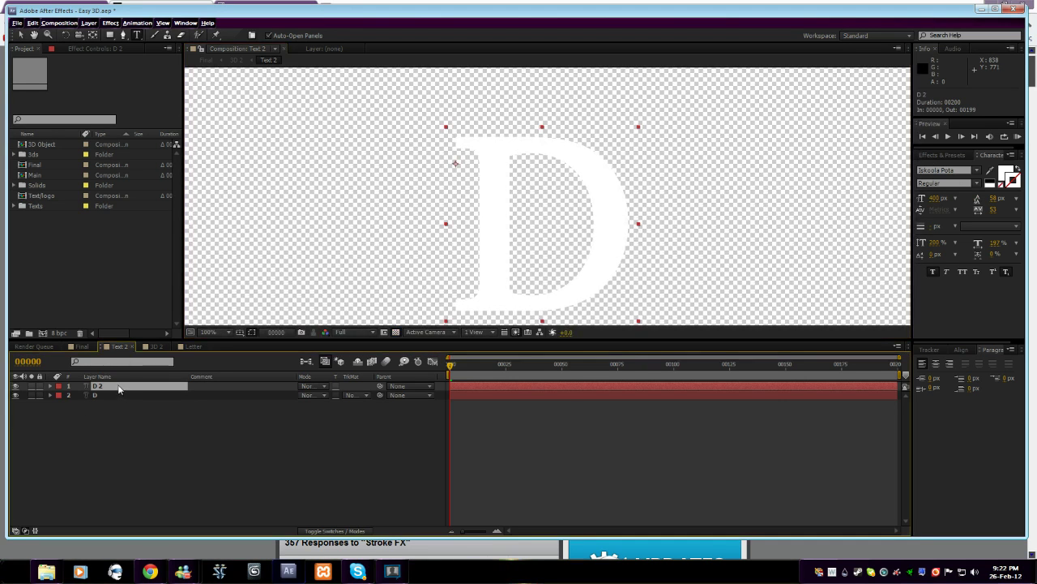
click(1007, 173)
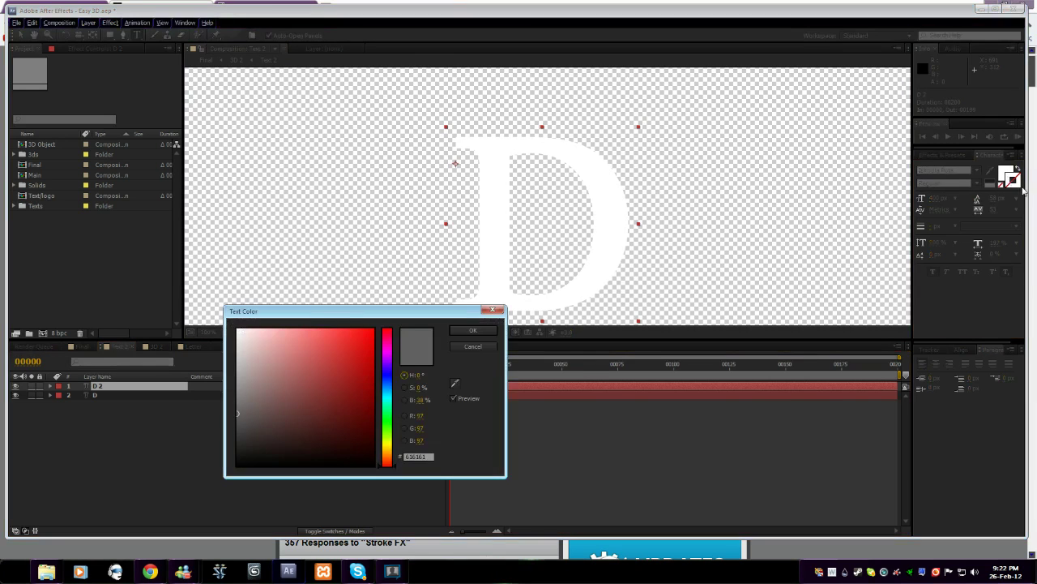
drag(313, 412, 237, 465)
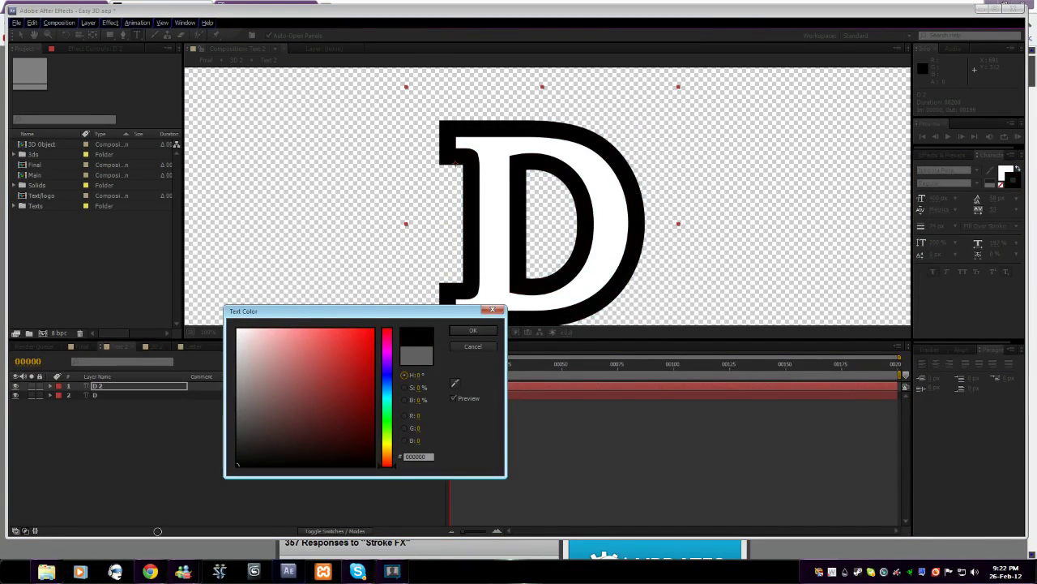
click(472, 331)
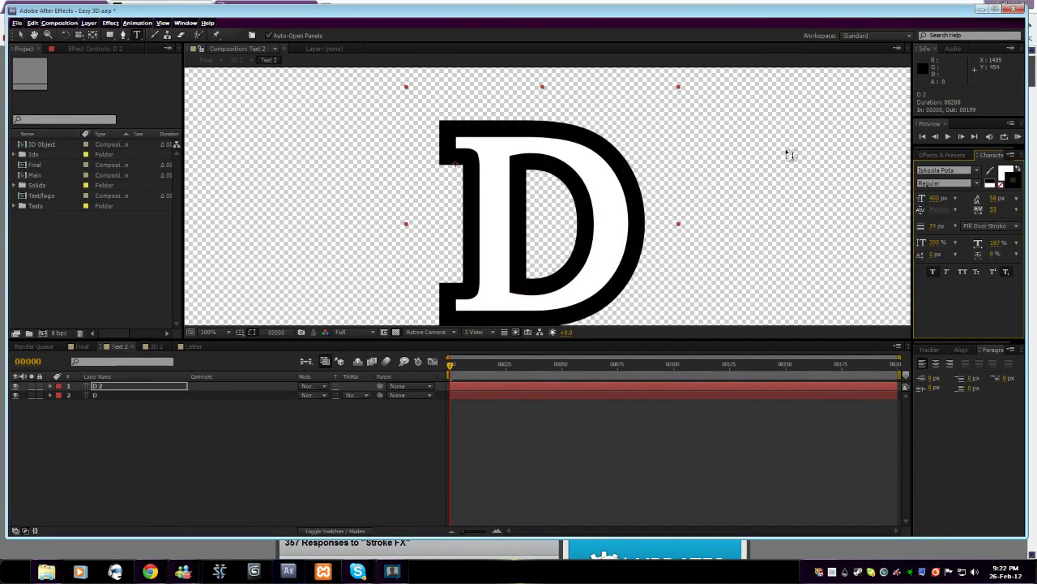
drag(935, 230, 903, 229)
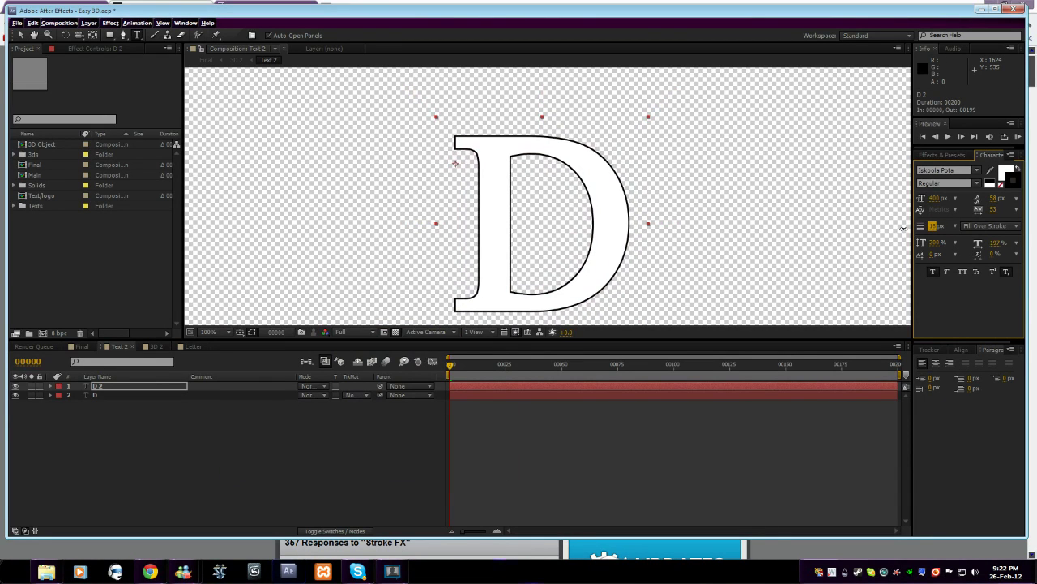
Duplicate the outlined D, give the copy a 37 px dark blue (0A1B5B) stroke, and place it beneath the other layers
click(145, 385)
key(ctrl+d)
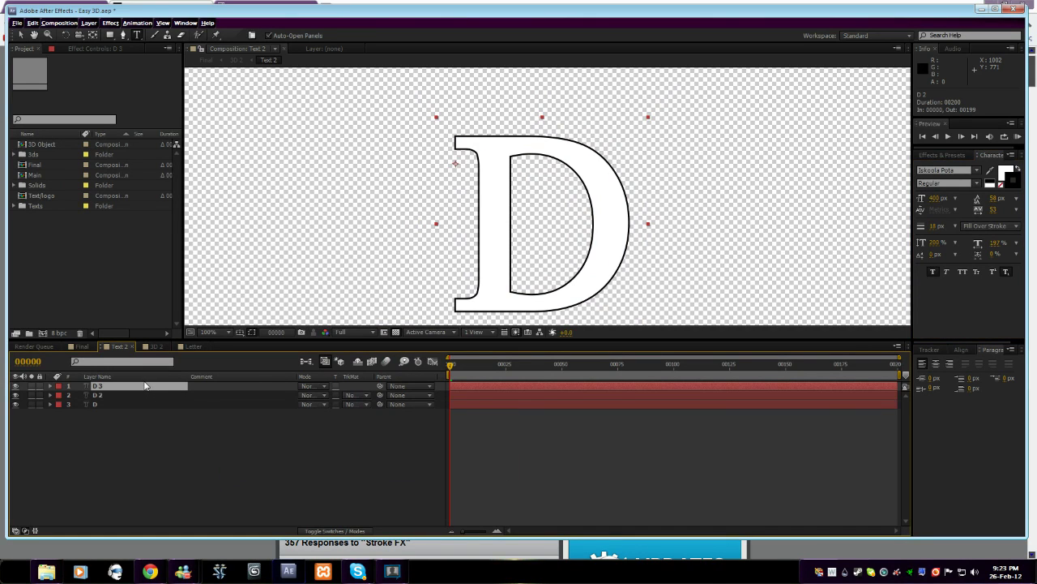
click(1012, 180)
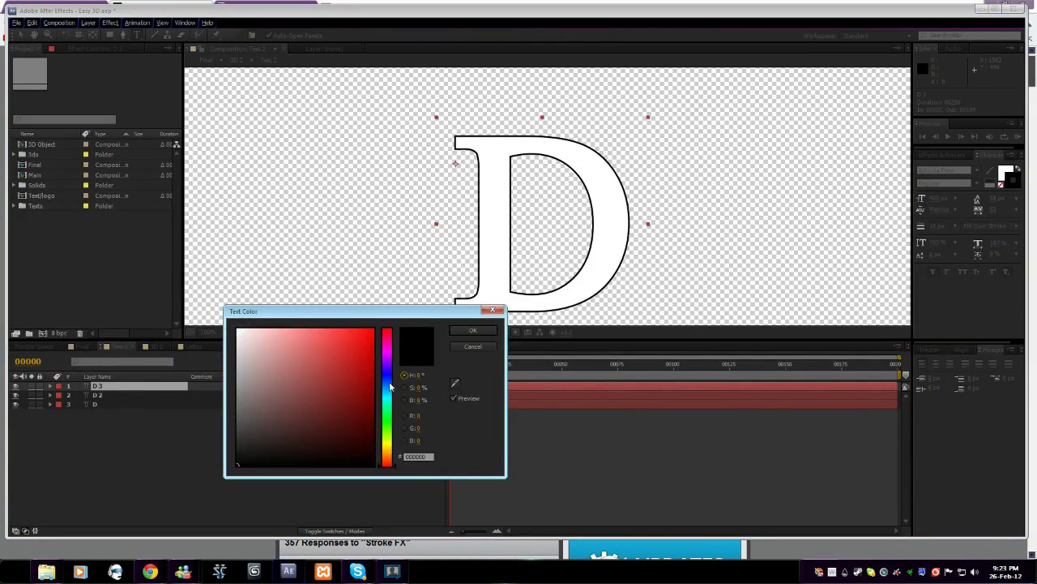
click(389, 381)
click(358, 416)
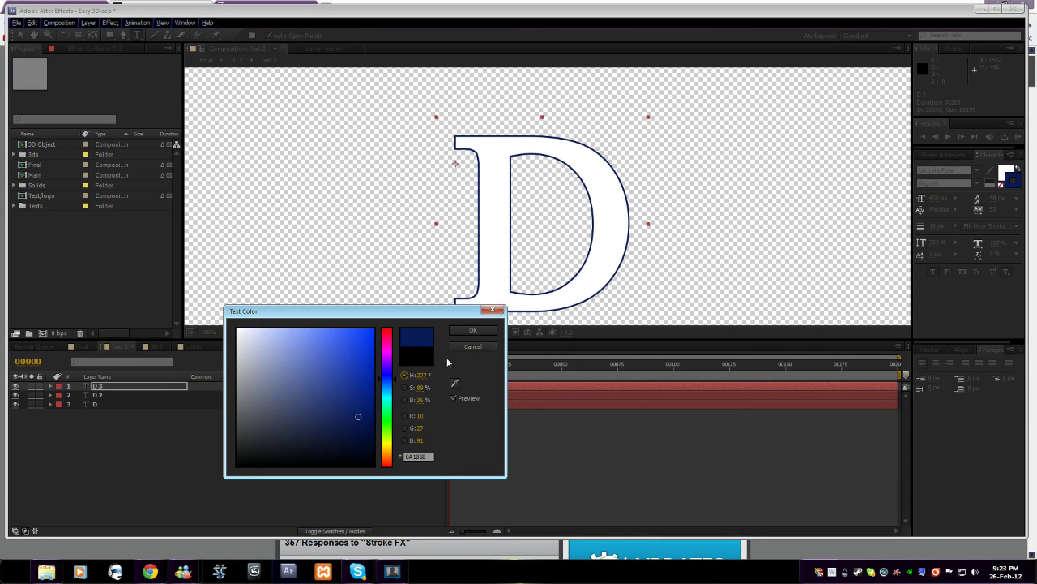
click(472, 330)
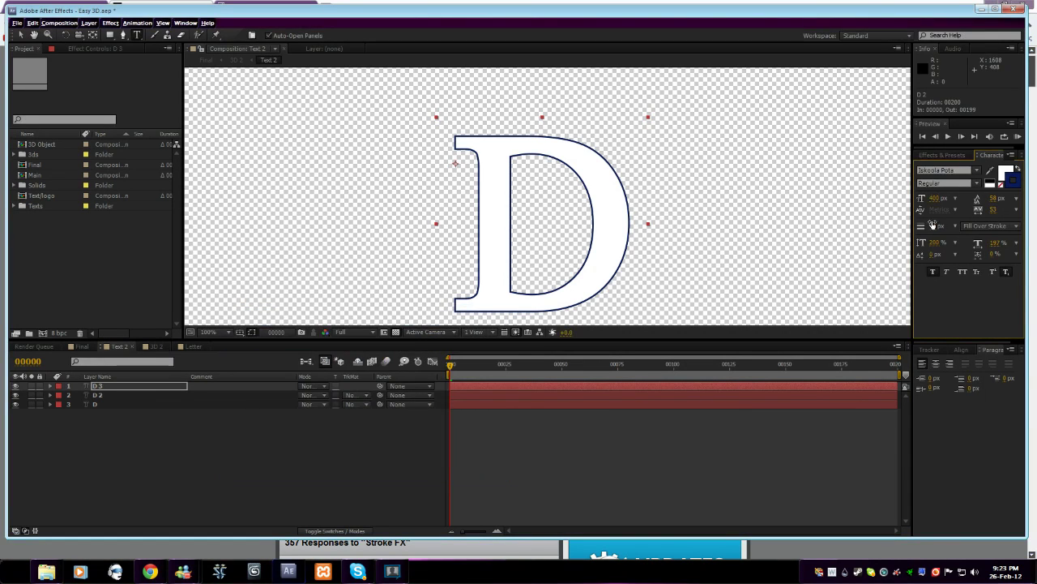
mouse_move(932, 224)
mouse_down()
mouse_move(989, 224)
mouse_move(944, 229)
mouse_move(961, 228)
mouse_up()
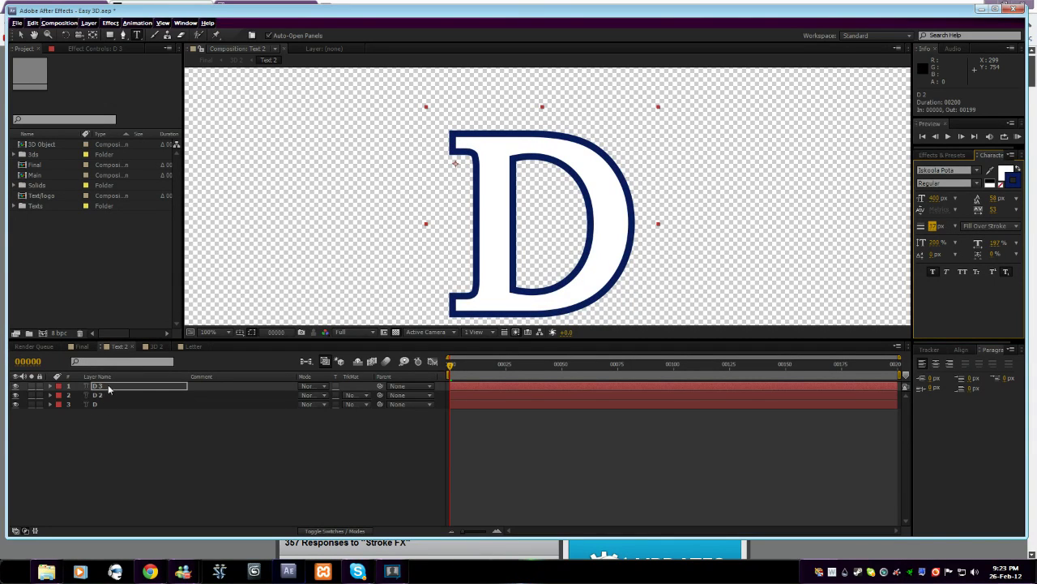
drag(108, 390, 107, 418)
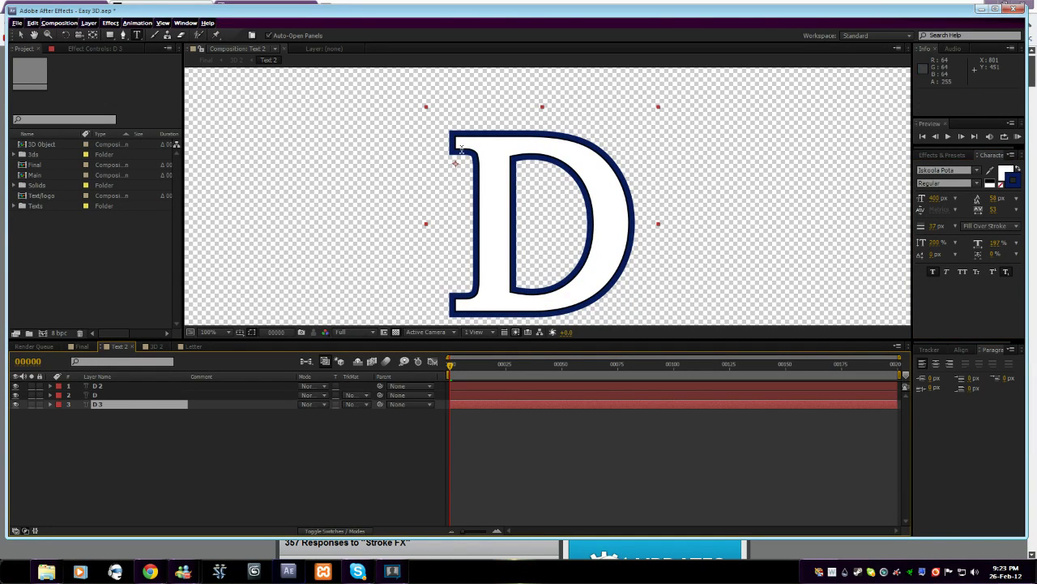
Duplicate the thin black-outlined D, widen the copy's stroke to about 45 px, and move it to the bottom of the layer stack
click(111, 388)
key(ctrl+d)
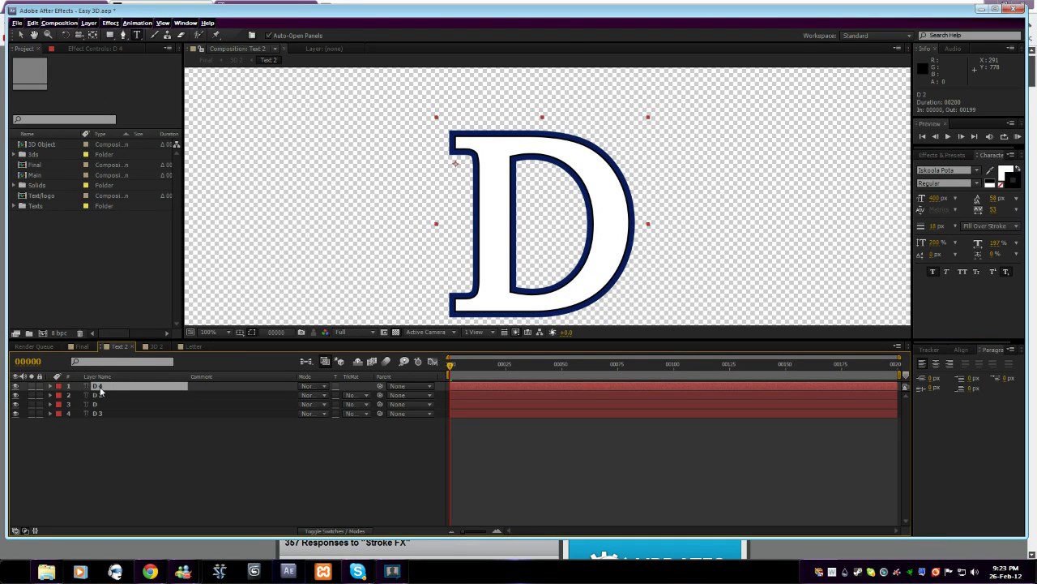
click(935, 226)
drag(935, 226, 954, 226)
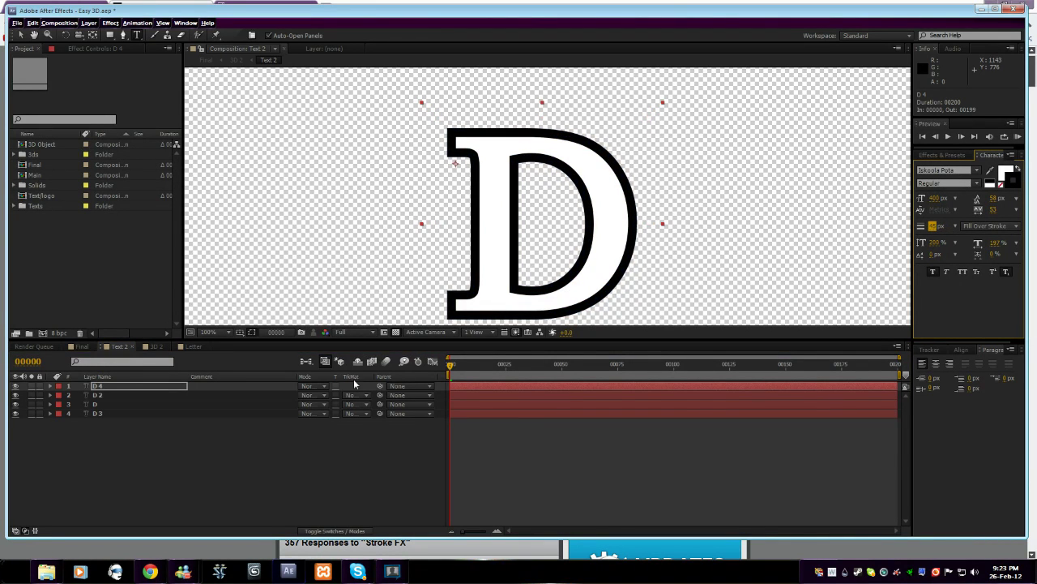
click(121, 387)
drag(122, 387, 123, 426)
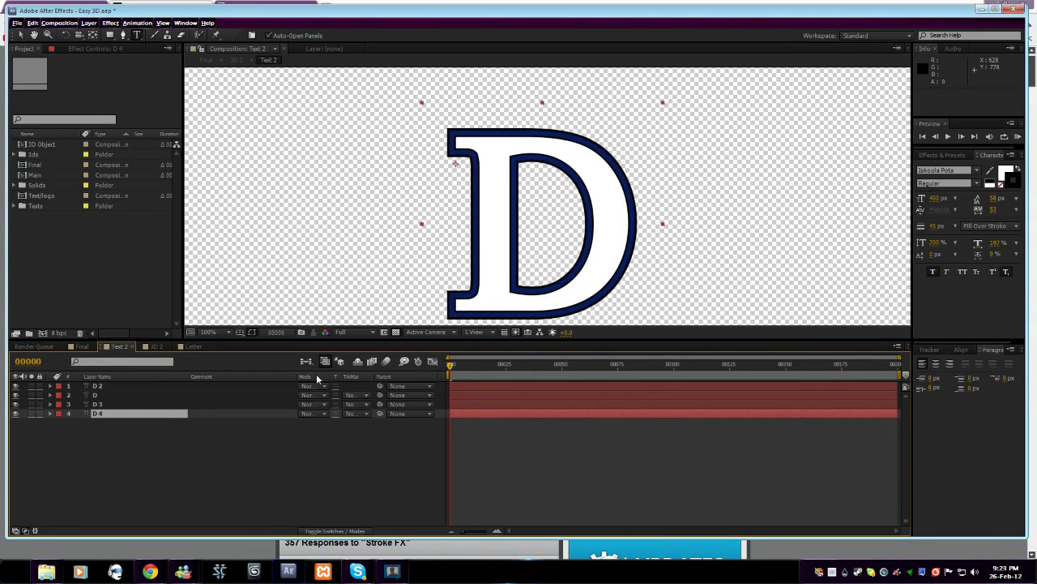
Duplicate the bottom black-outlined D layer and widen the copy's stroke to 73 px, using the Letter composition as reference
click(101, 414)
key(ctrl+d)
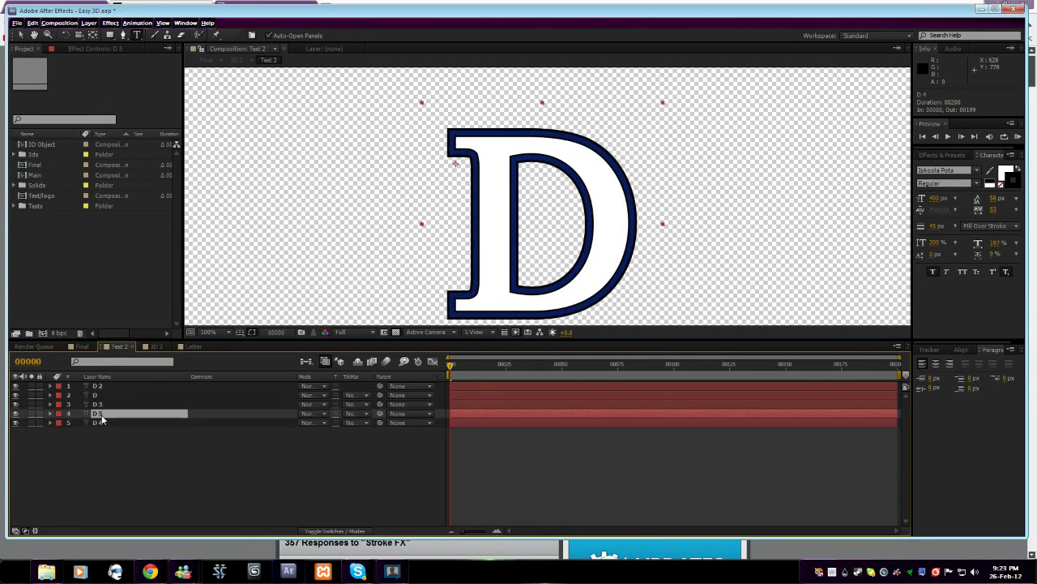
click(194, 346)
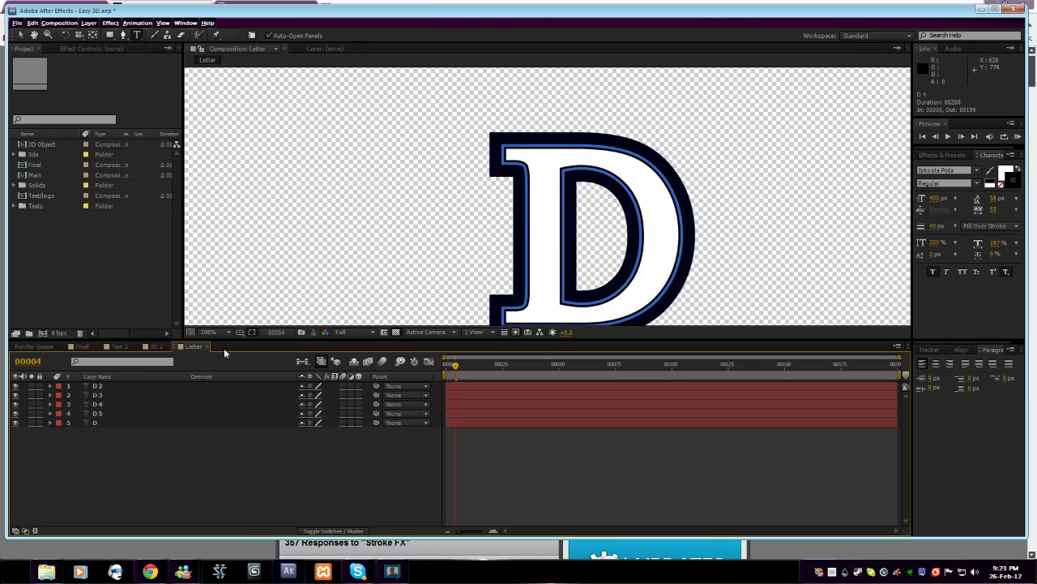
click(154, 346)
click(119, 346)
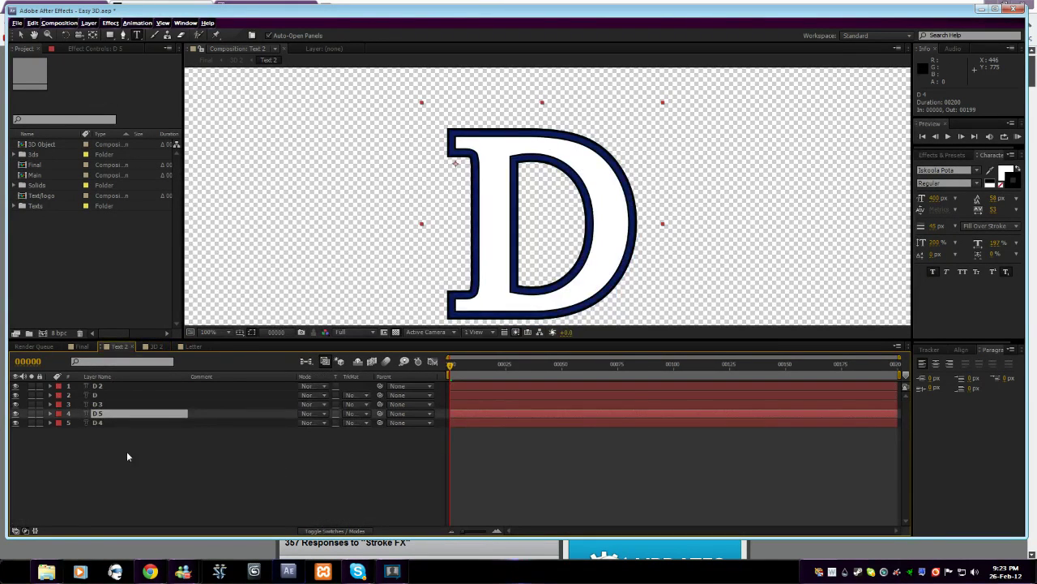
click(108, 414)
mouse_move(932, 226)
mouse_down()
mouse_move(981, 226)
mouse_move(936, 227)
mouse_move(948, 227)
mouse_up()
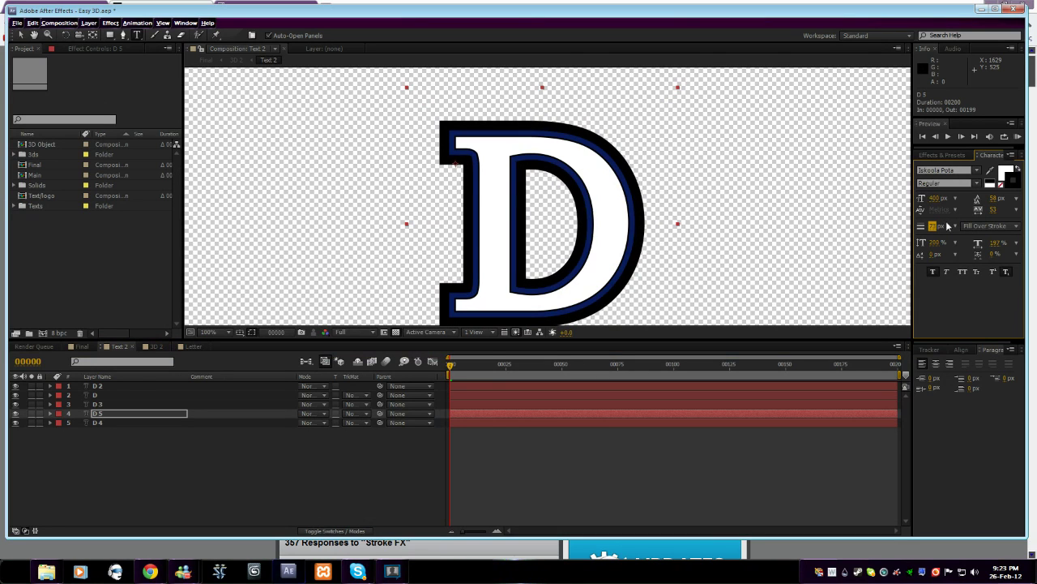
click(20, 35)
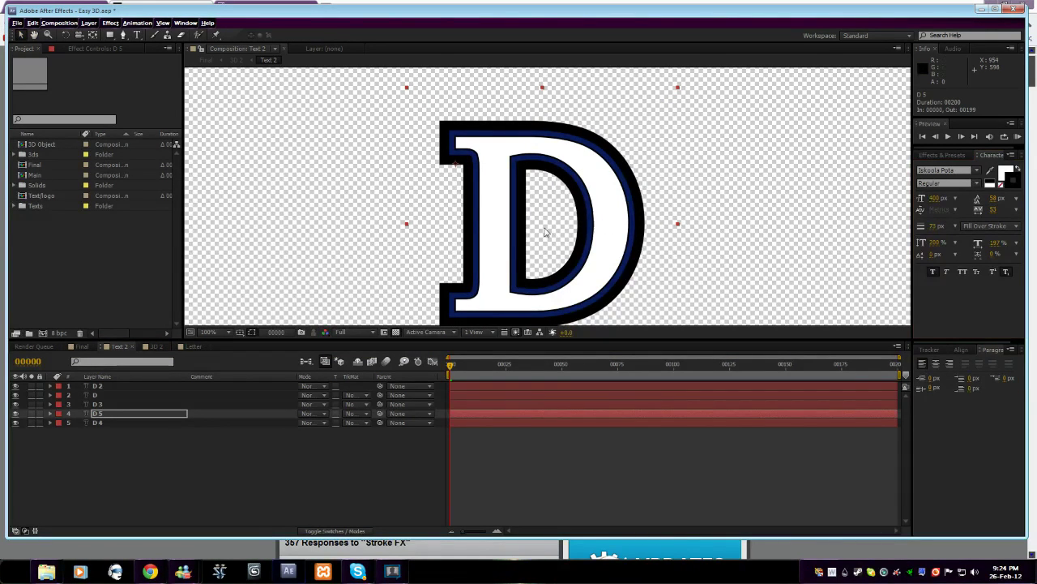
drag(550, 230, 547, 217)
key(ctrl+z)
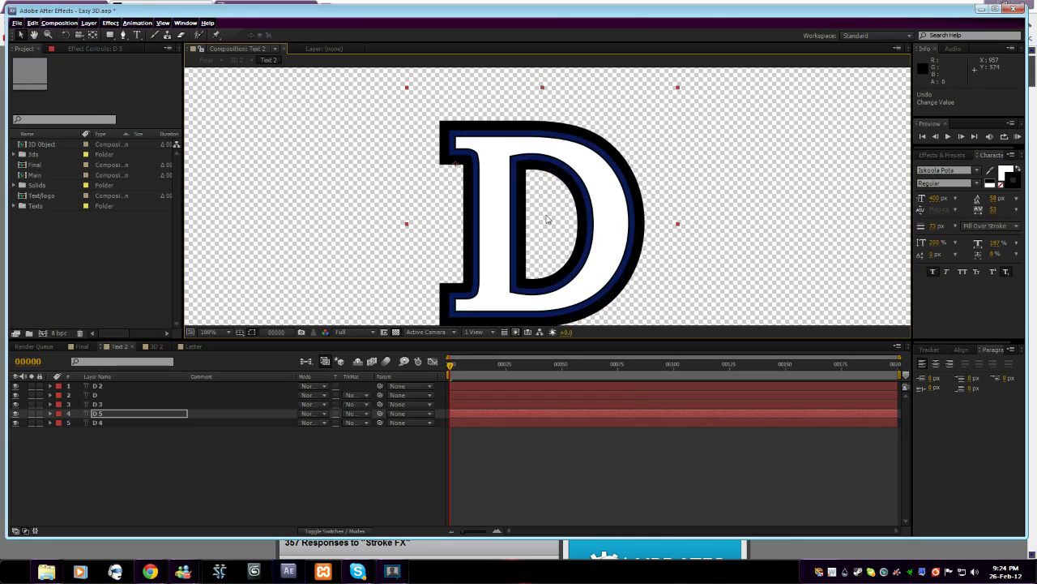
Pre-compose all five D layers into a new composition named Let
click(99, 386)
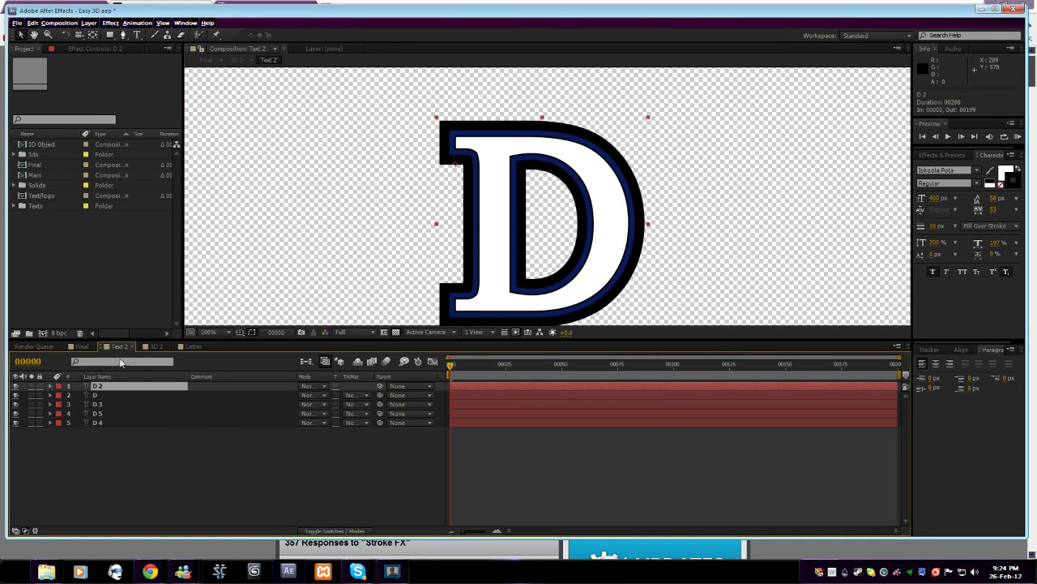
key(ctrl+a)
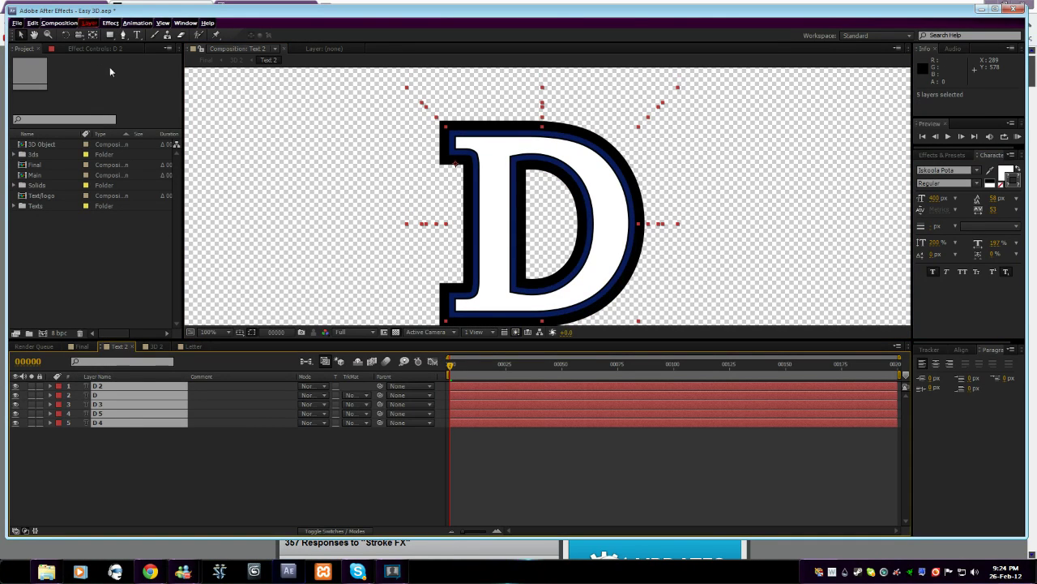
key(ctrl+shift+c)
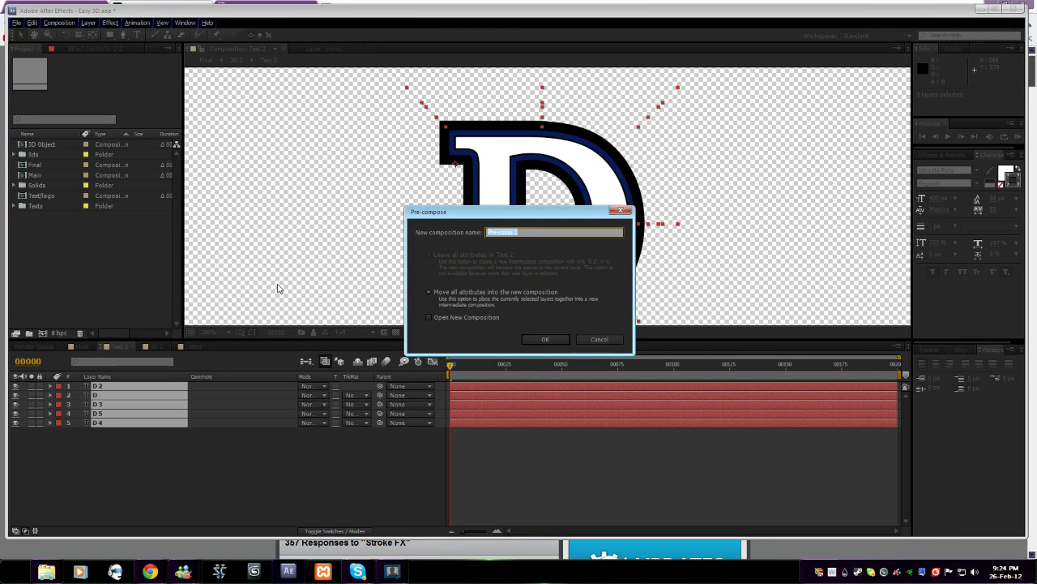
text(Let)
key(Return)
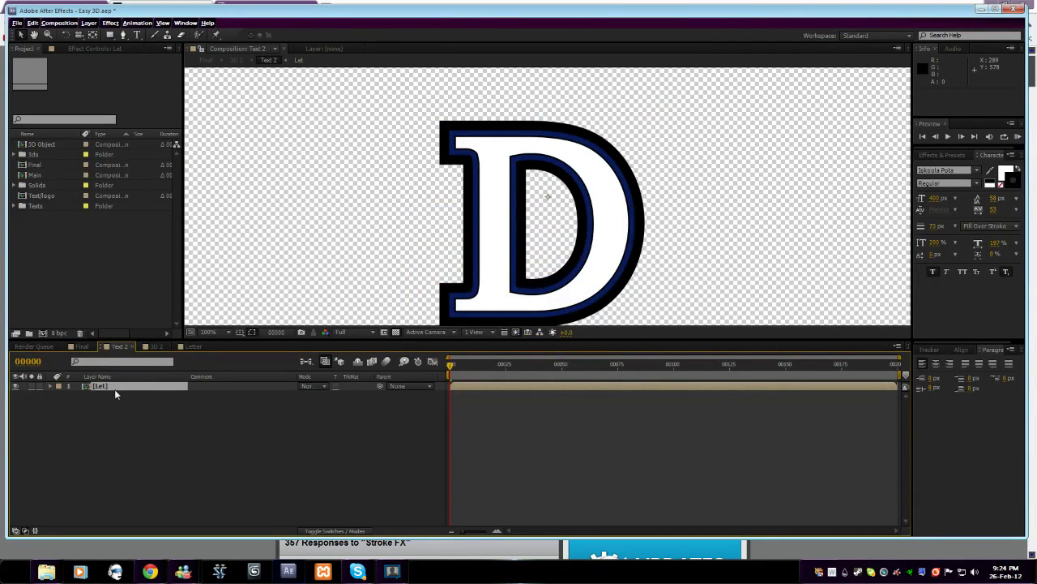
Add an adjustment layer above the Let layer and apply the CC Light Wipe effect to it
click(116, 388)
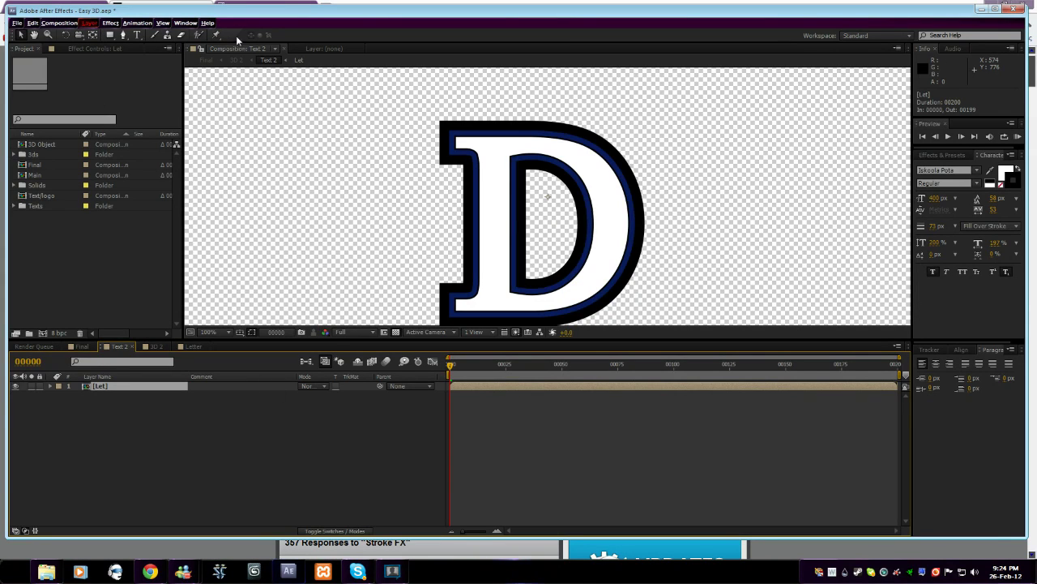
key(ctrl+alt+y)
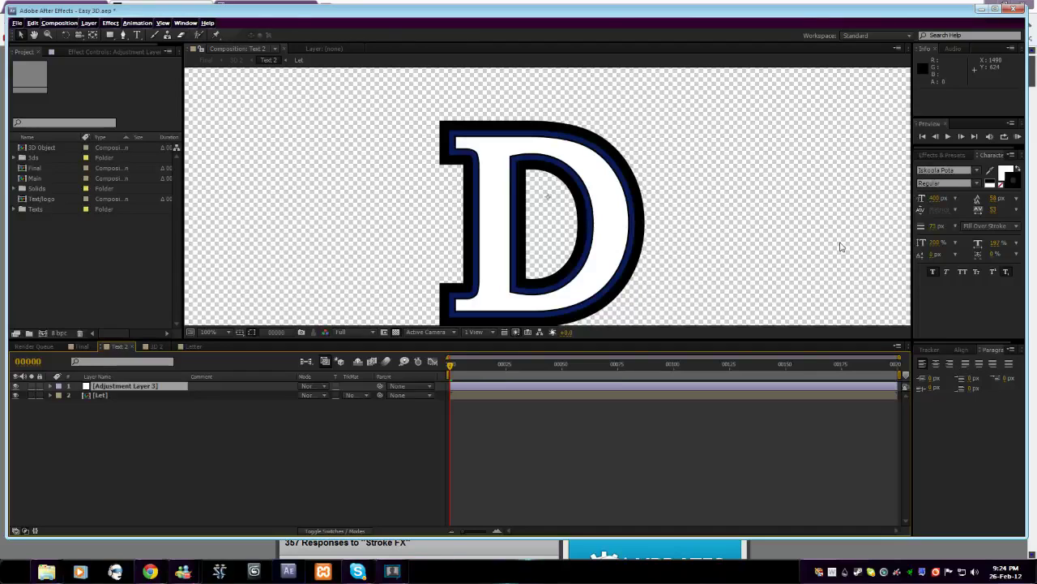
click(943, 154)
click(962, 168)
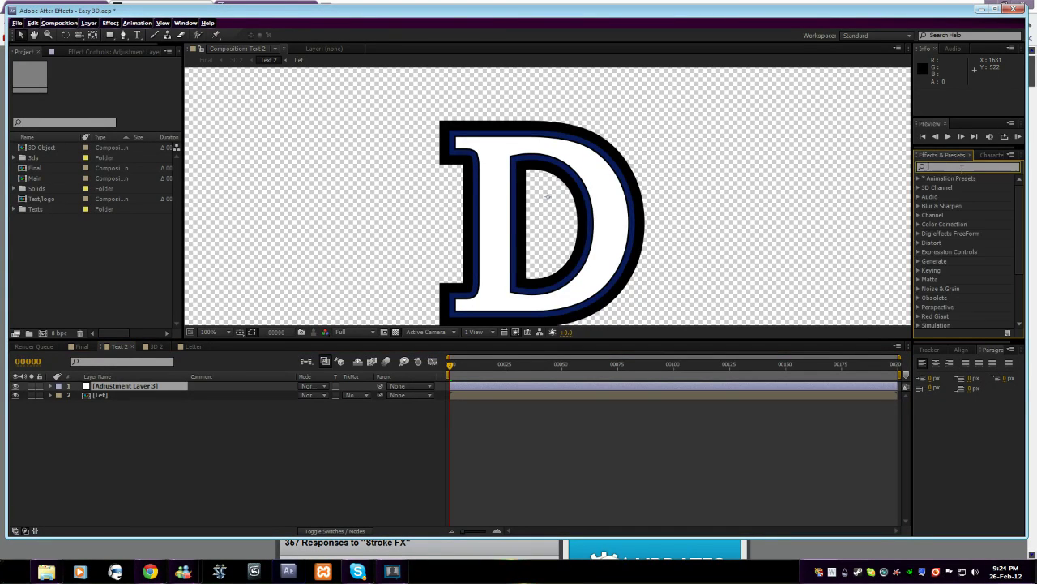
text(light)
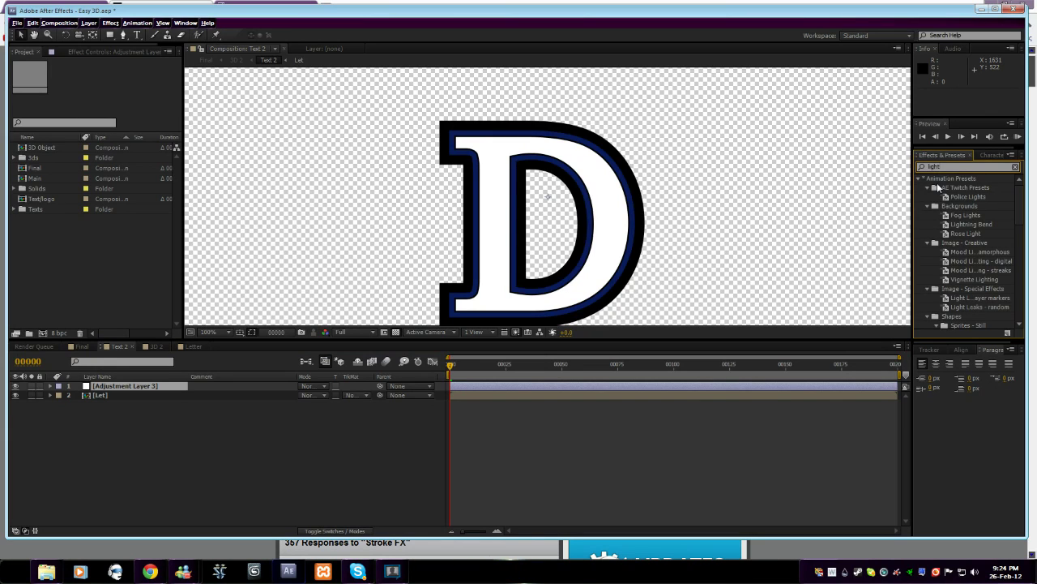
text(t wi)
drag(936, 183, 126, 387)
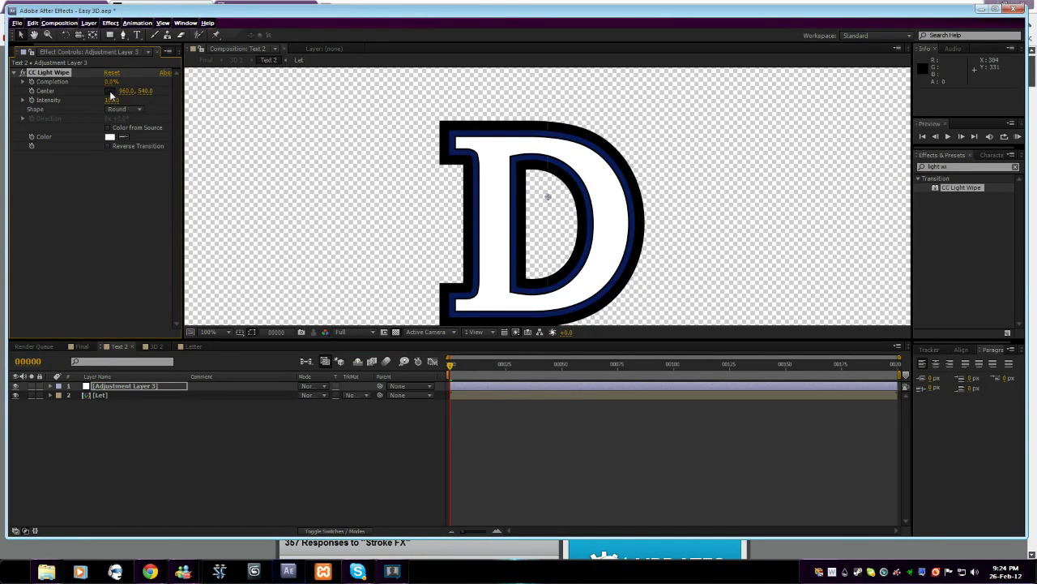
click(110, 92)
click(480, 153)
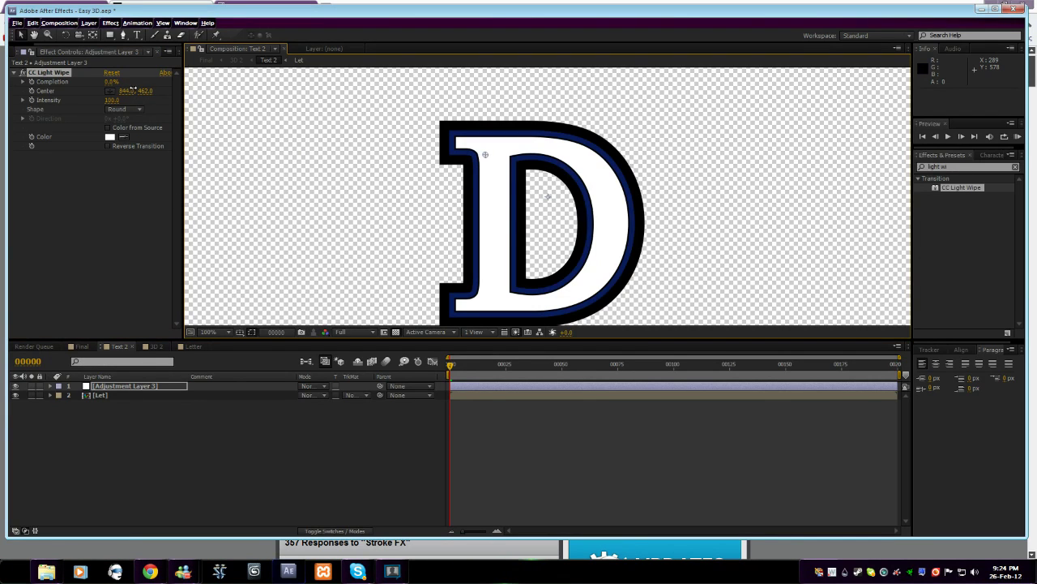
drag(144, 90, 112, 93)
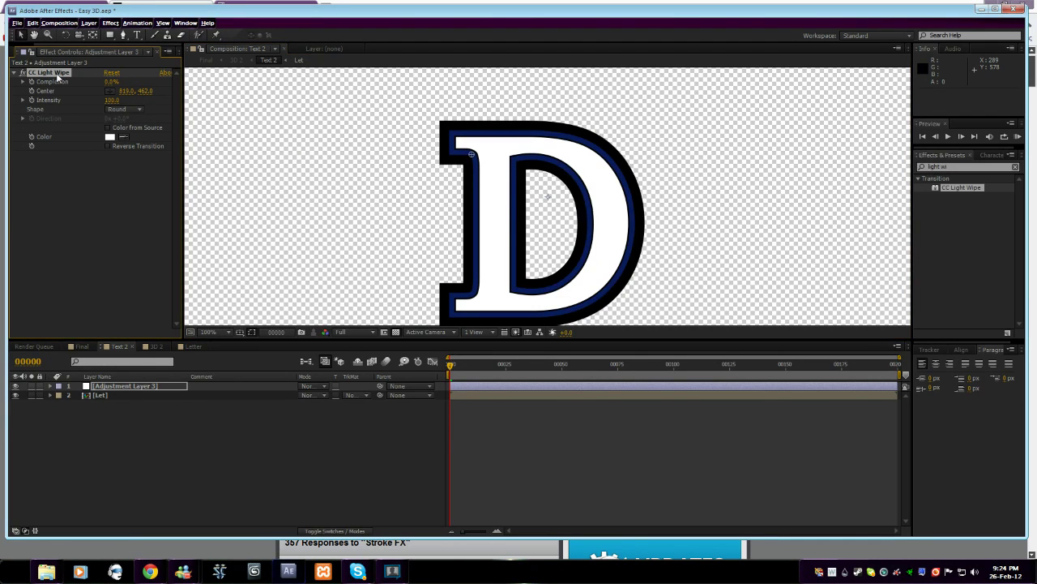
Replace the CC Light Wipe effect on the adjustment layer with the CC Light Sweep effect
key(Delete)
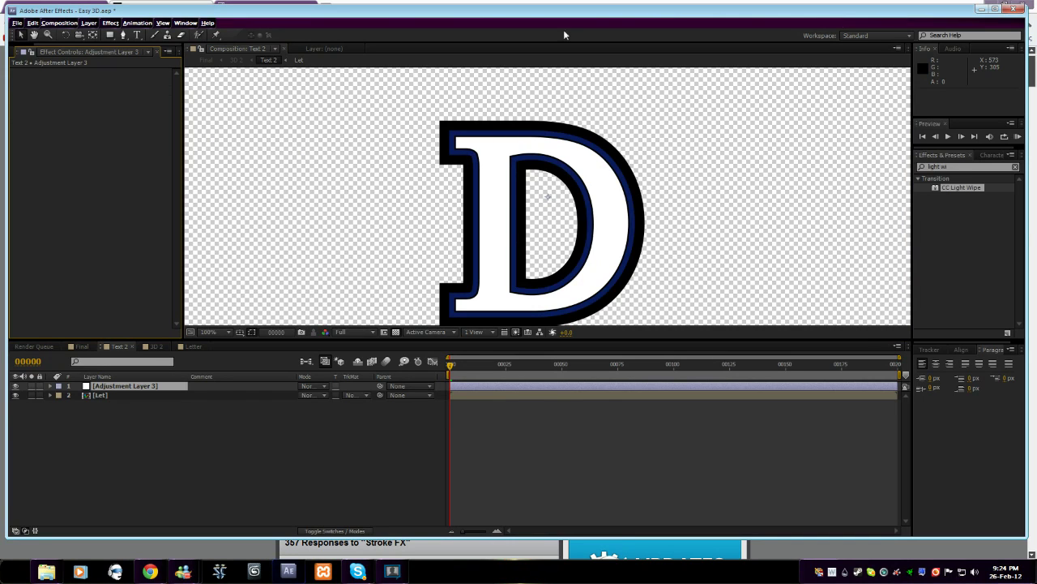
click(996, 242)
text(light s)
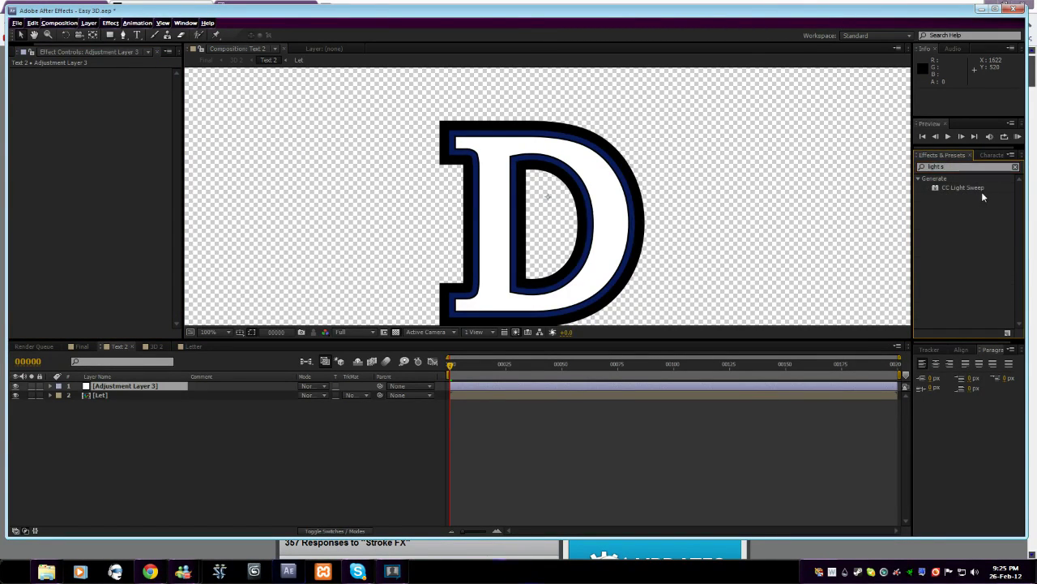
double_click(977, 188)
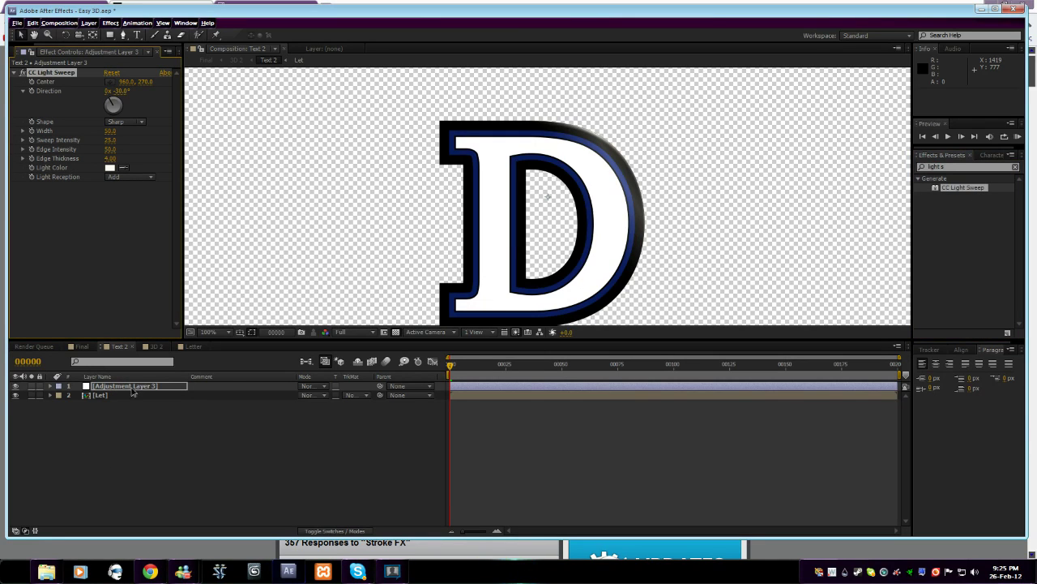
Place the light sweep's centre on the D's stem at about 861, 480 and set its direction to +10°
click(111, 82)
click(484, 164)
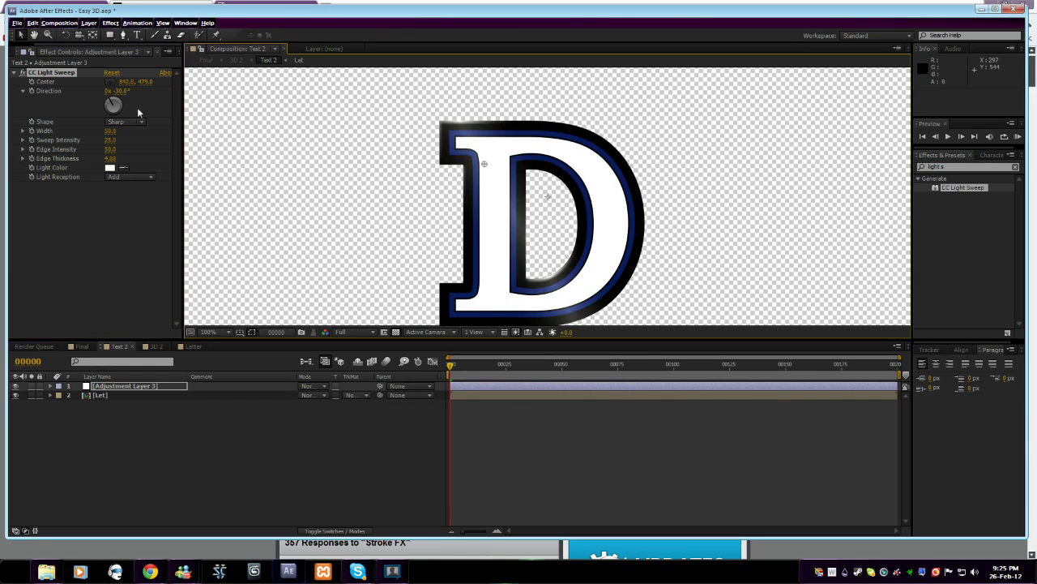
drag(119, 91, 167, 115)
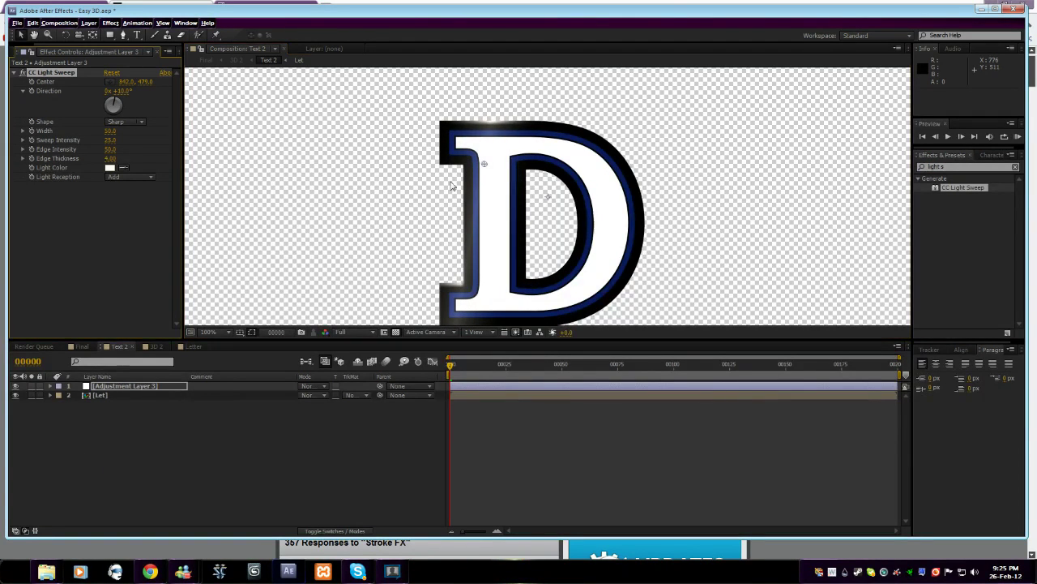
drag(484, 165, 494, 164)
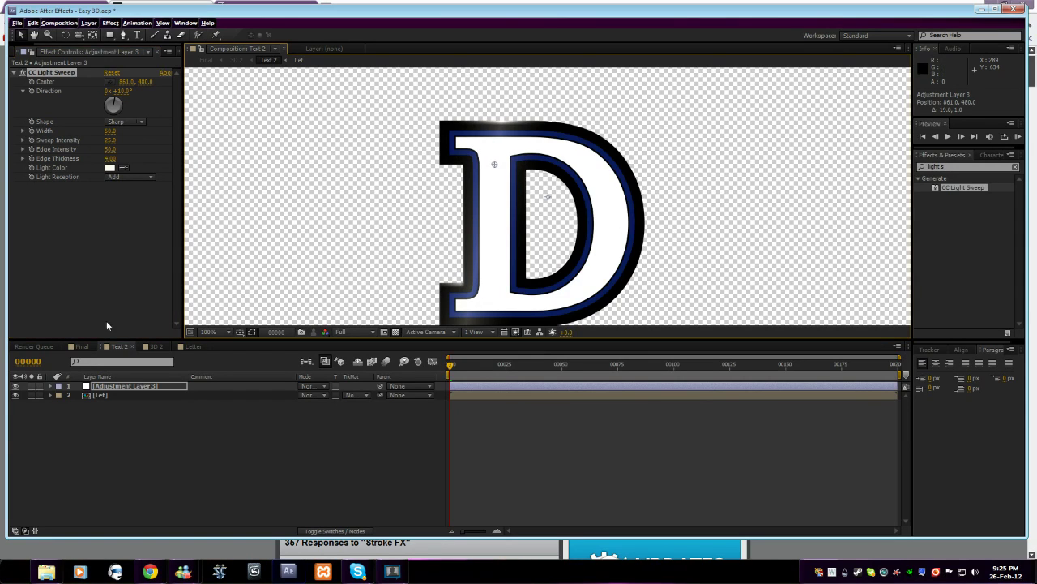
Give the Let layer a Bevel and Emboss layer style and slightly increase its size
click(111, 396)
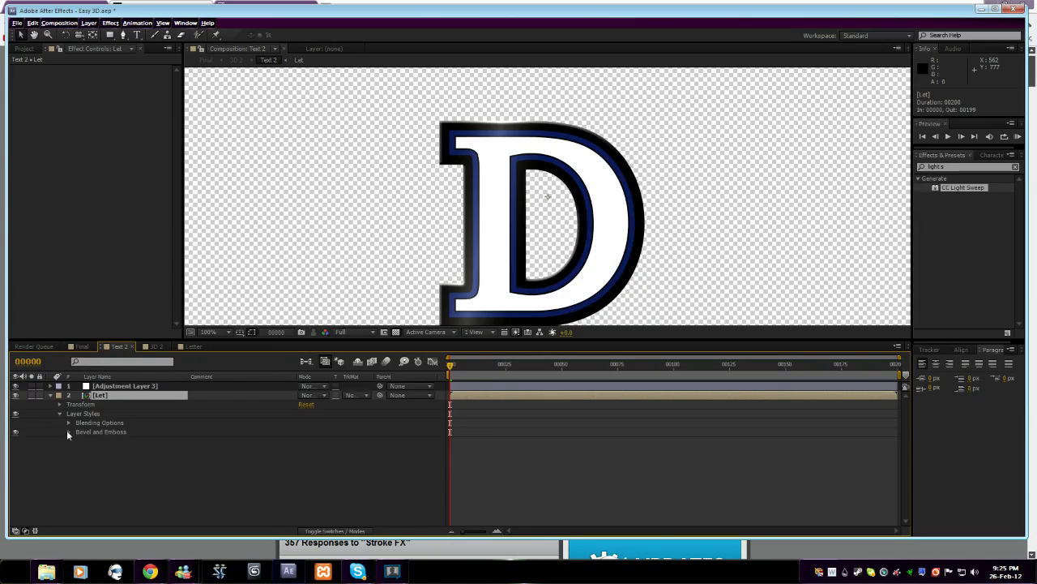
click(68, 432)
scroll(112, 424, down, 1)
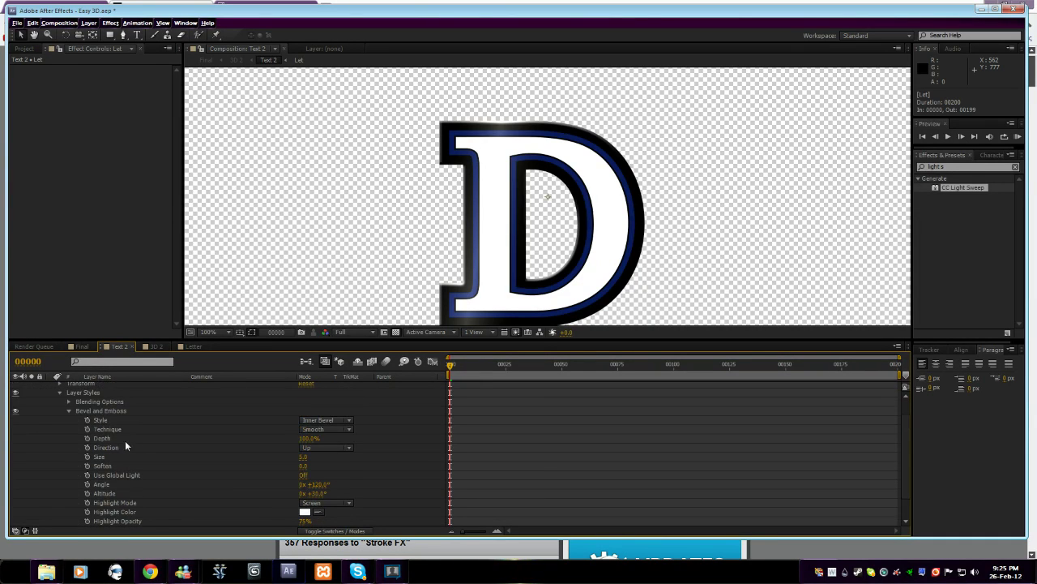
scroll(130, 443, down, 1)
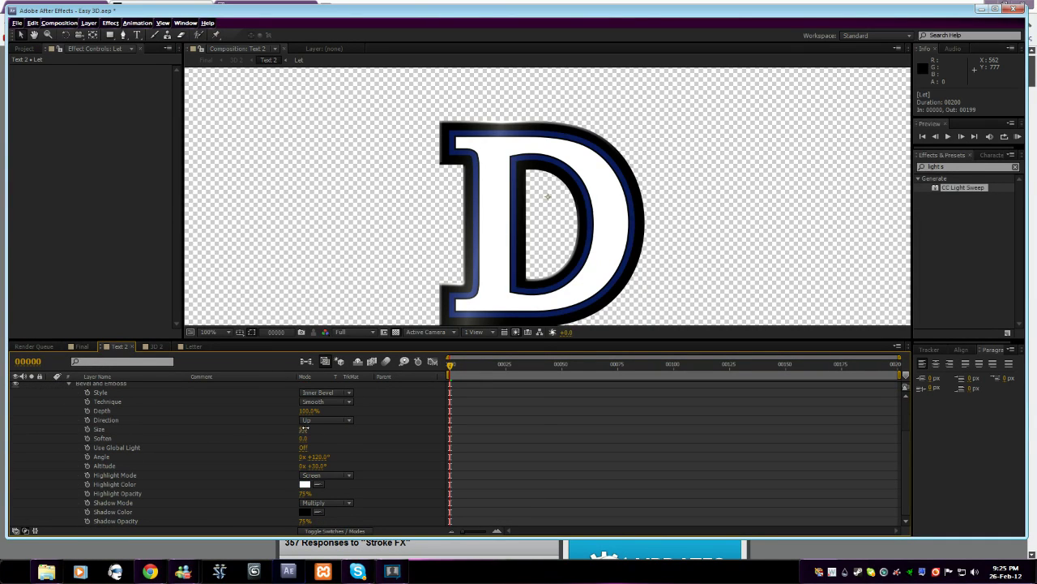
drag(309, 430, 311, 431)
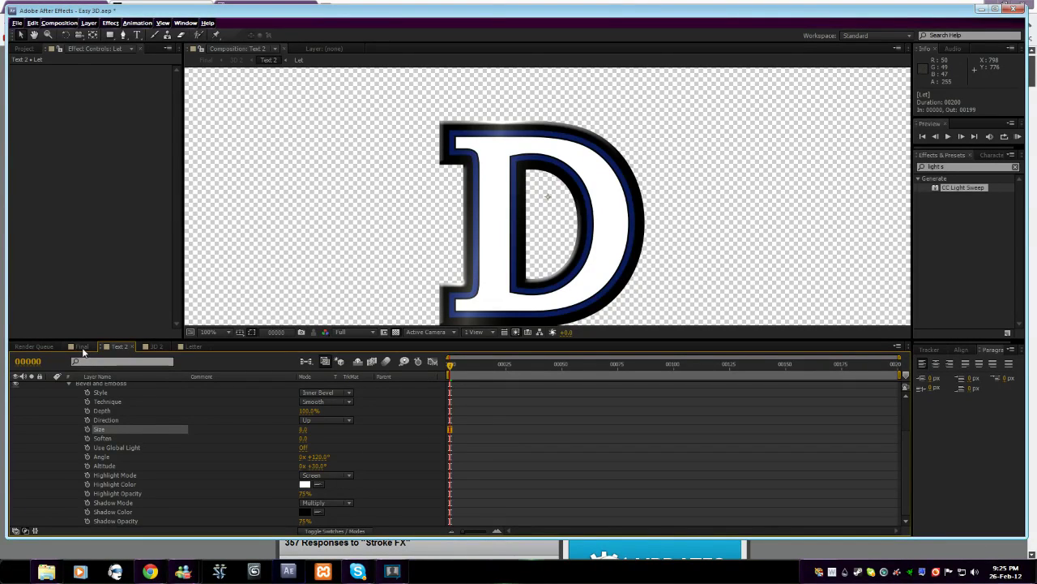
click(36, 51)
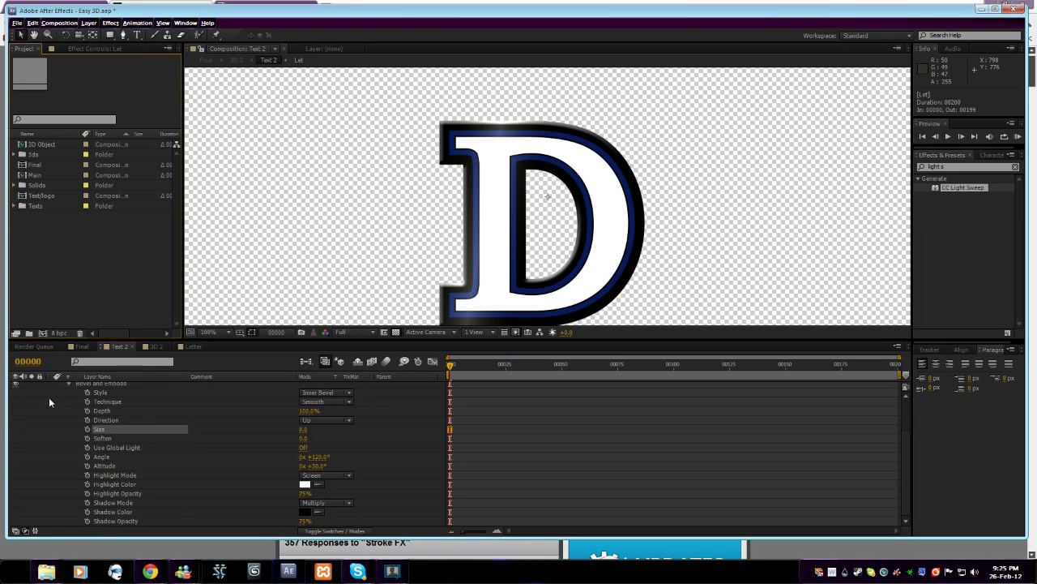
scroll(87, 413, up, 2)
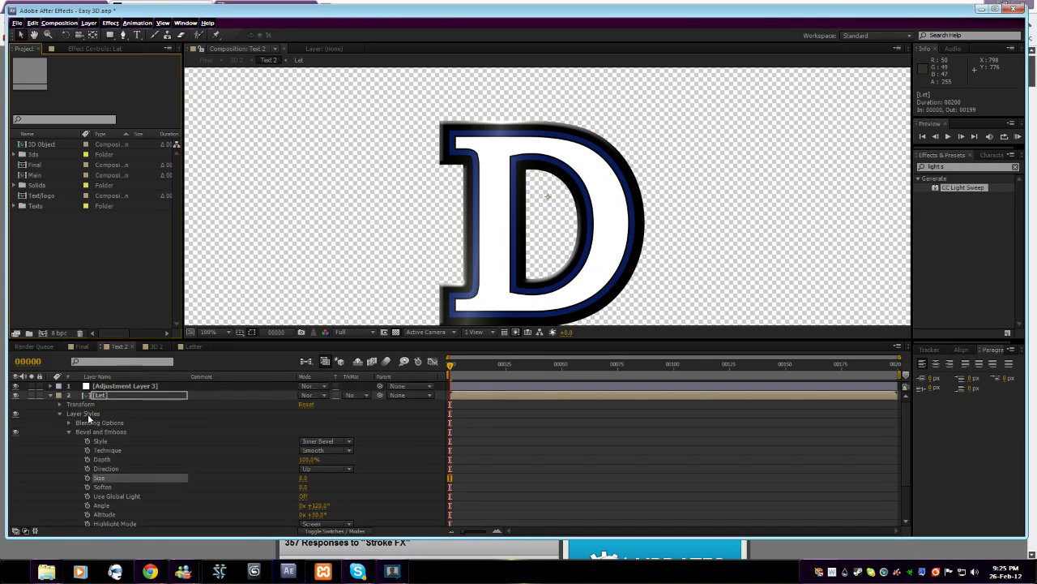
click(50, 396)
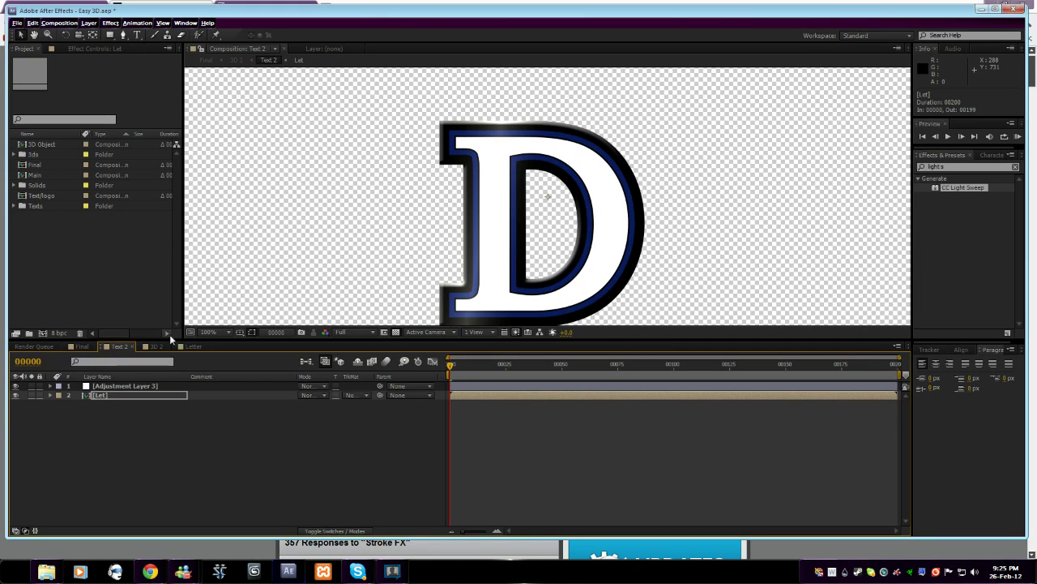
In the Final composition, move the 3D 2 letter along its X axis to about 893.6
click(79, 347)
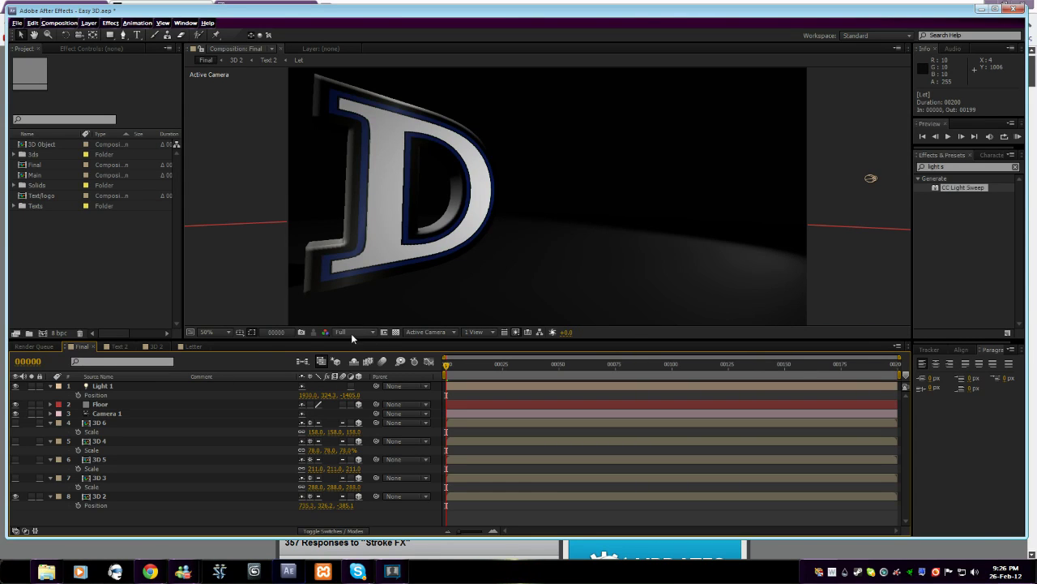
click(351, 172)
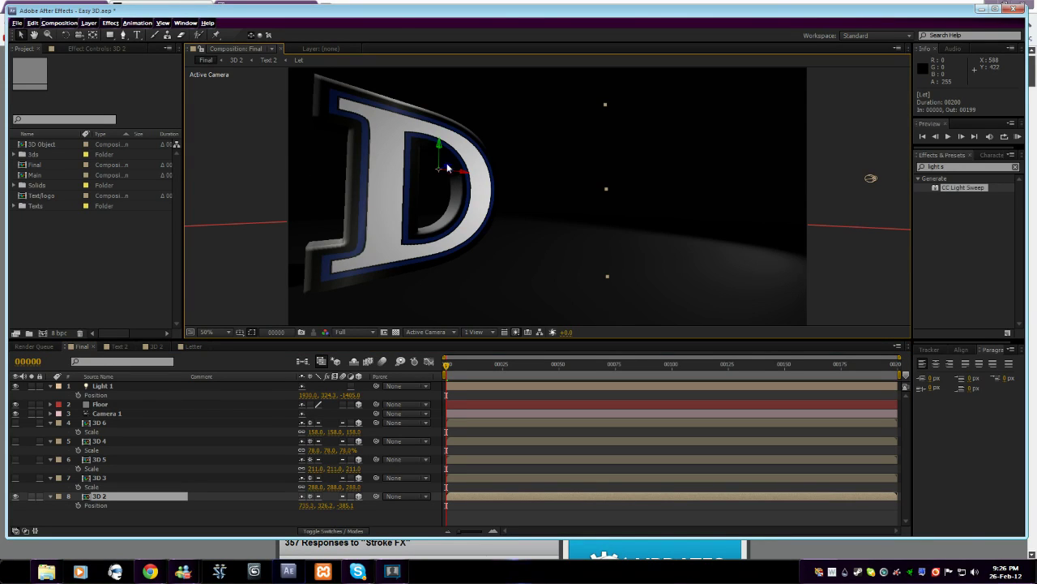
drag(447, 168, 506, 174)
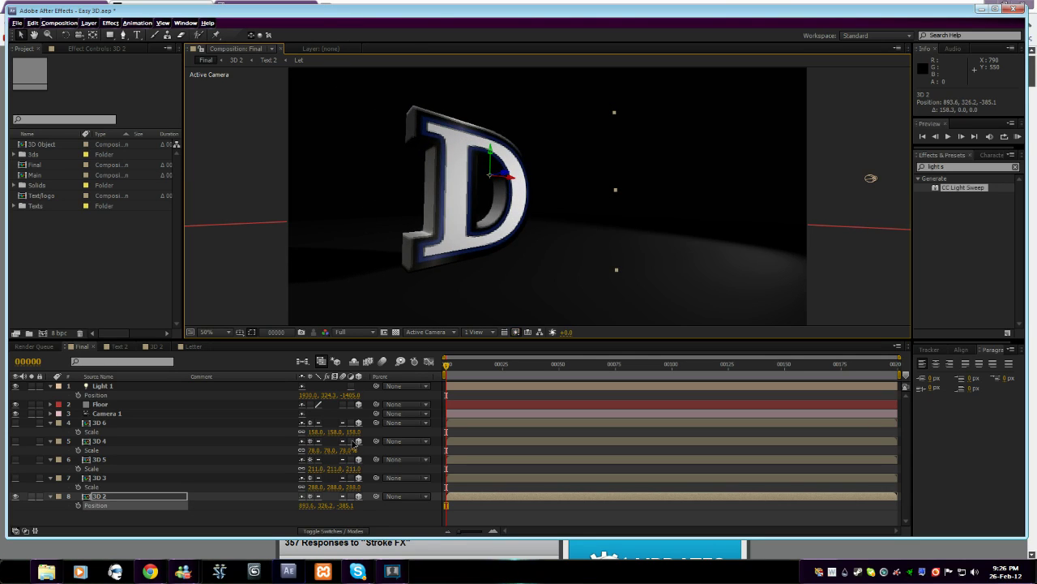
Scale the 3D 2 letter down to about 67% and lower it onto the floor, at a Y position of about 459.4
key(s)
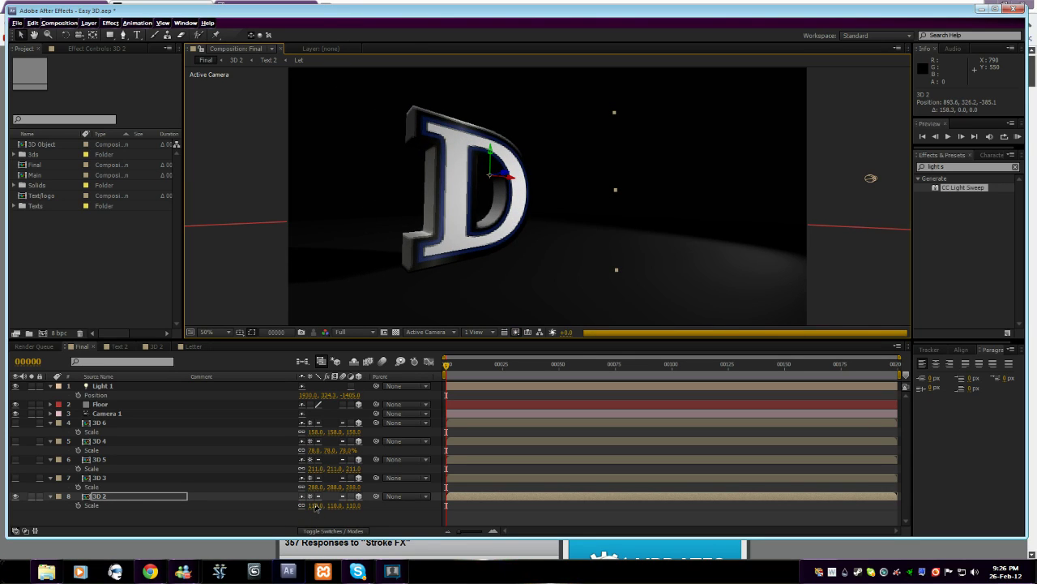
drag(316, 507, 296, 506)
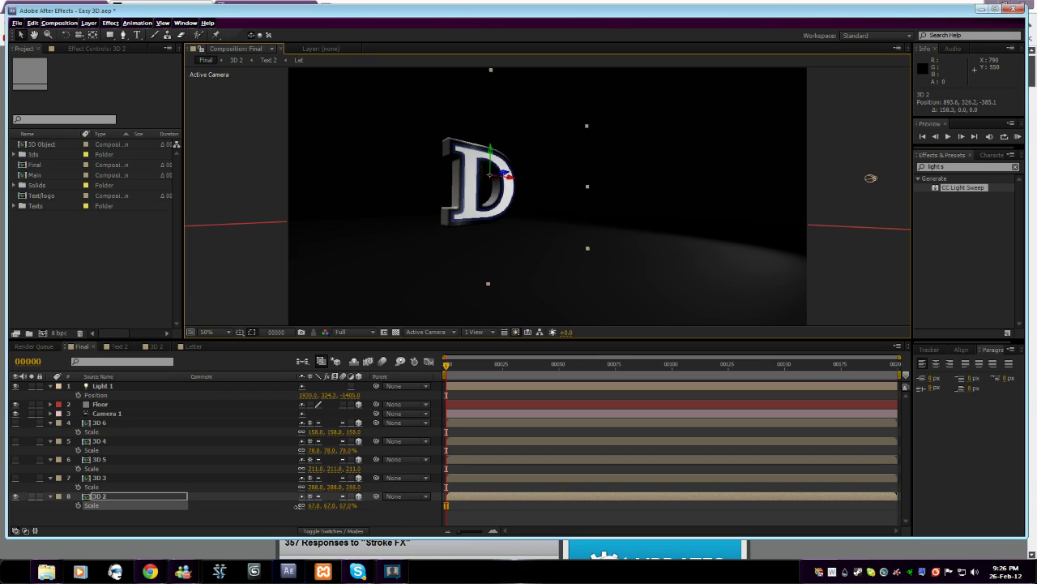
click(491, 155)
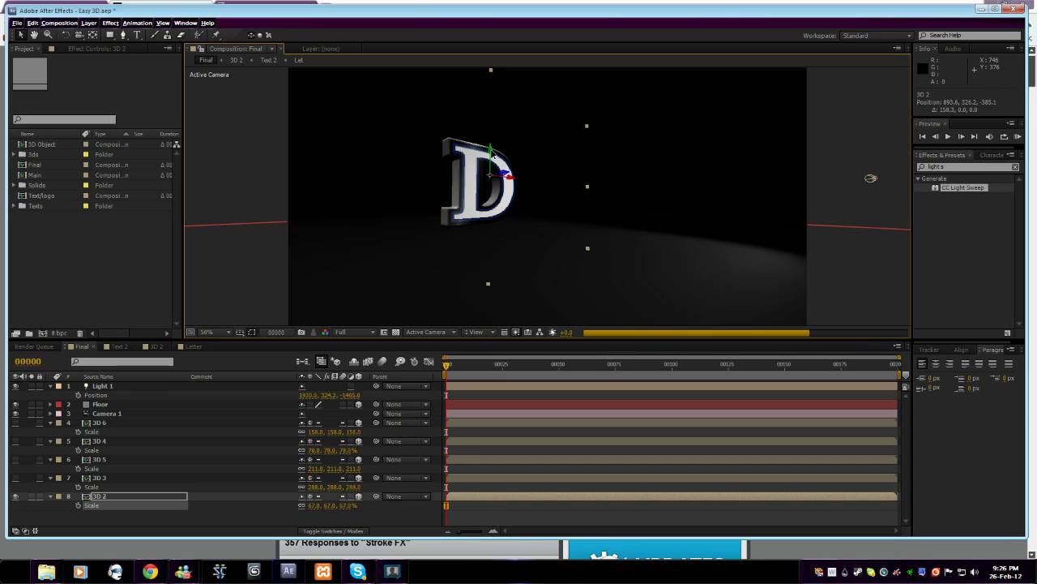
drag(491, 153, 502, 191)
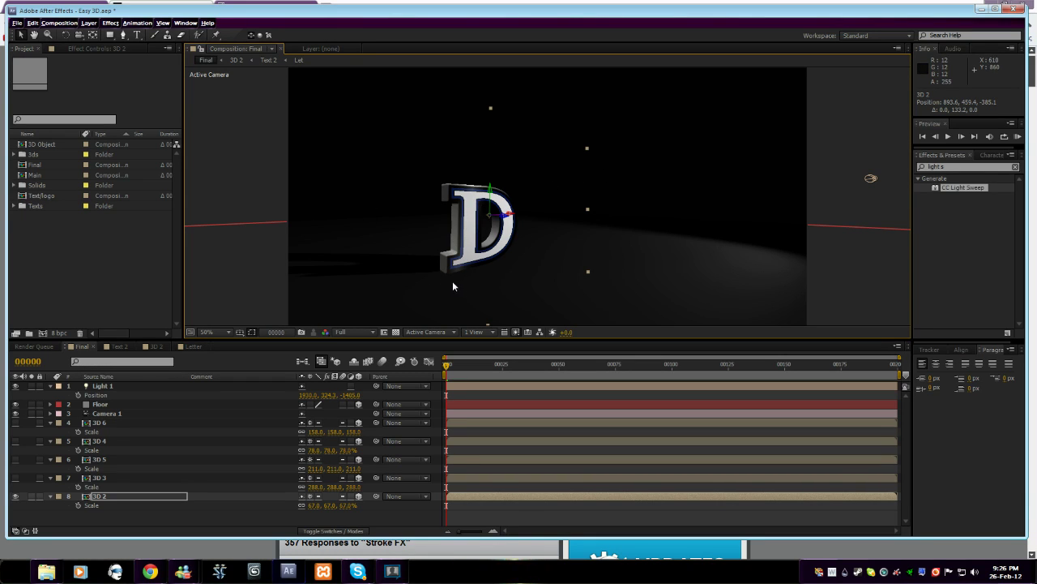
View the Final mine image in the Easy 3d text folder and the Stroke FX tutorial page in Chrome, and return to After Effects
click(42, 572)
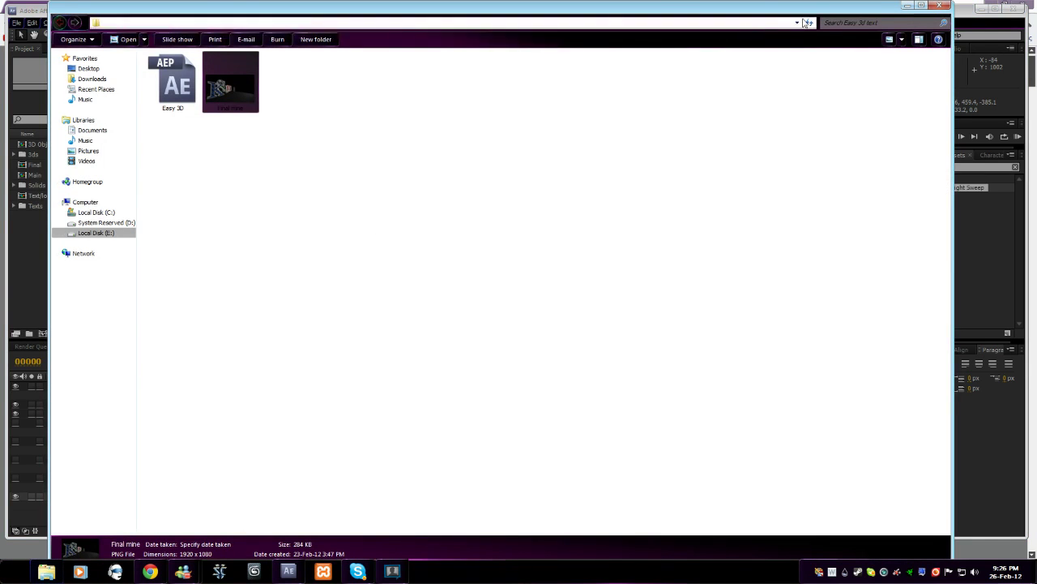
double_click(246, 95)
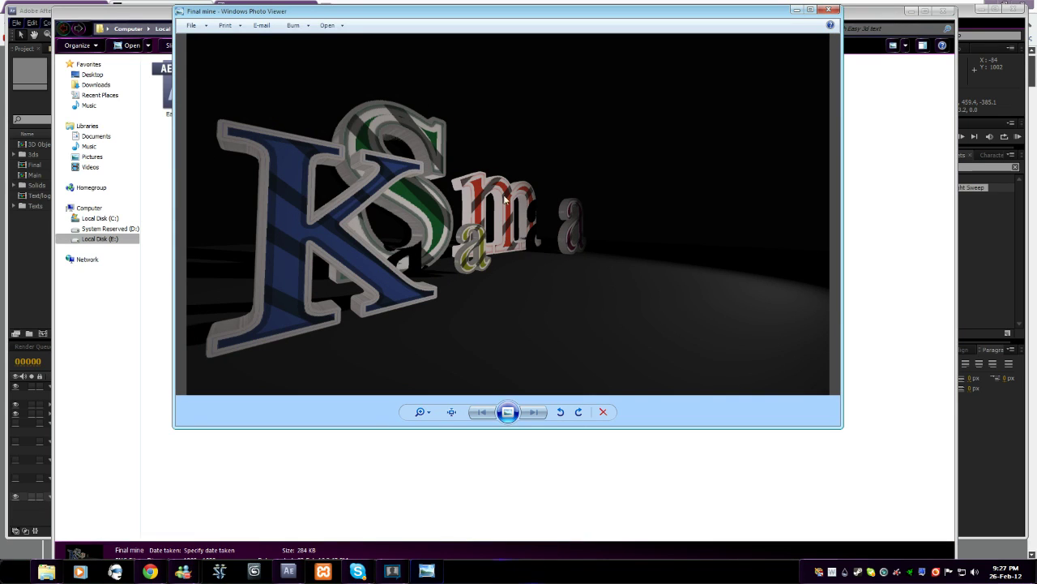
click(830, 10)
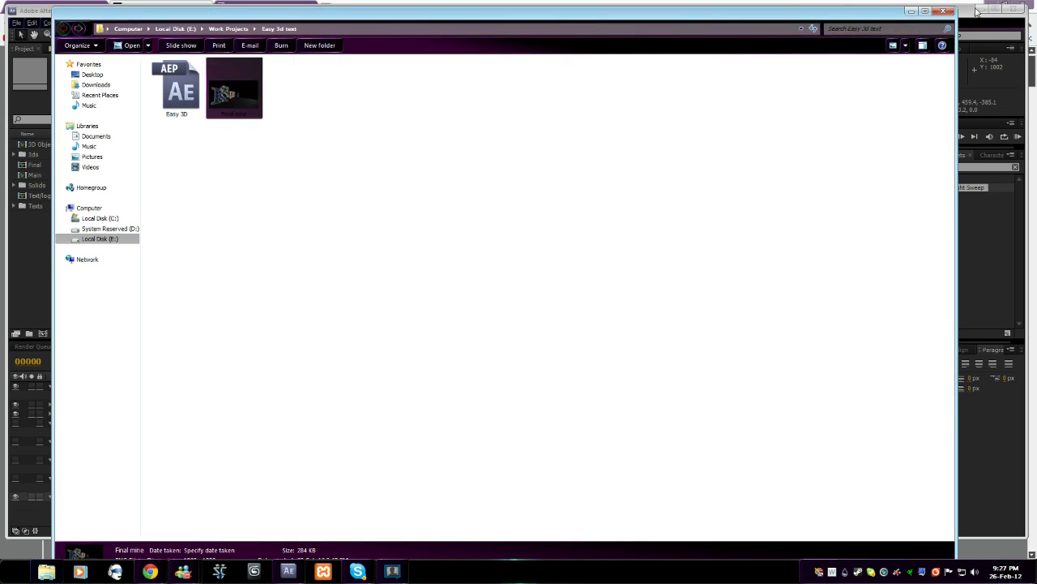
click(944, 11)
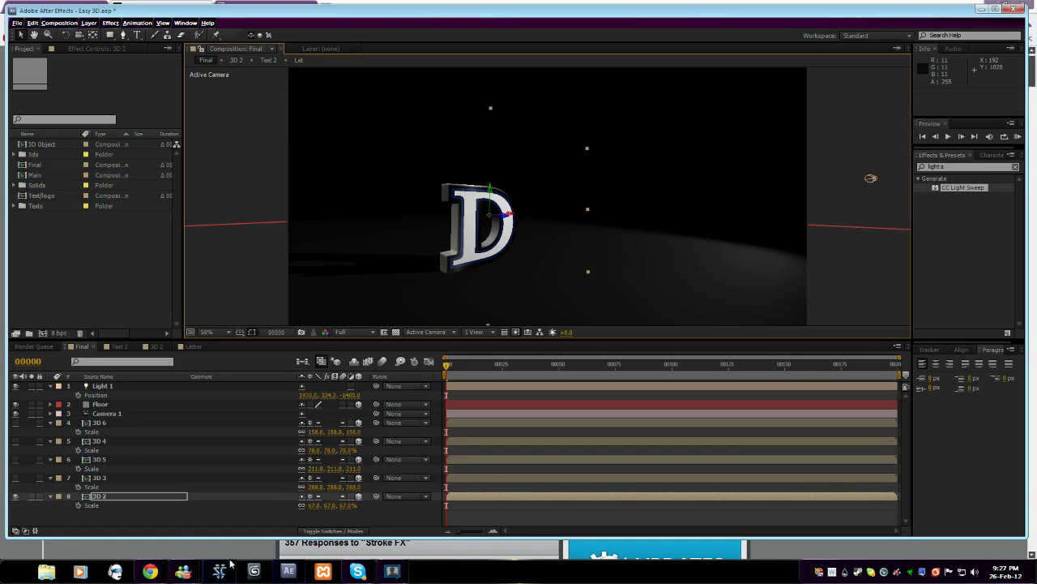
click(152, 572)
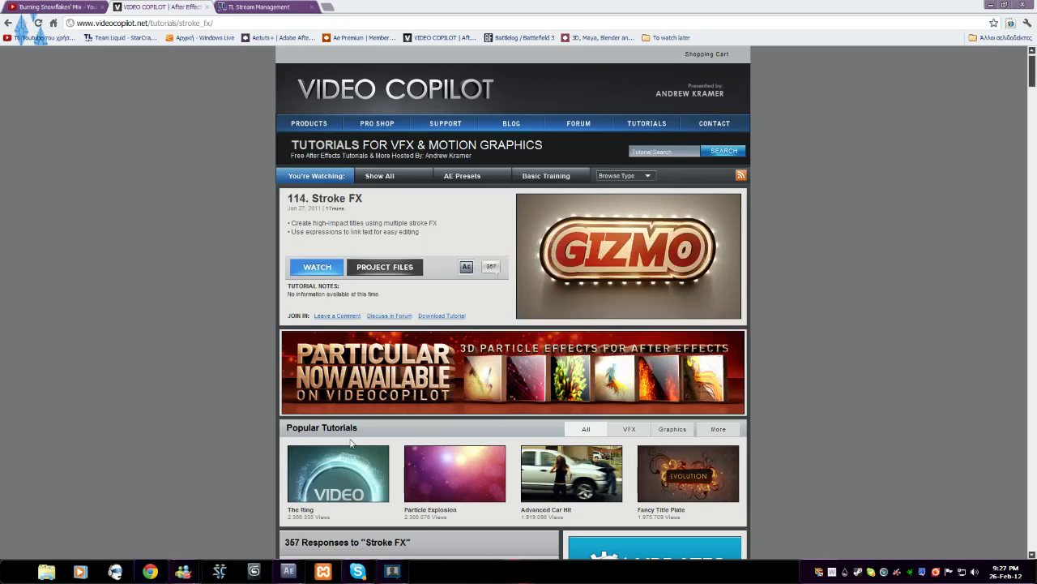
key(alt+Tab)
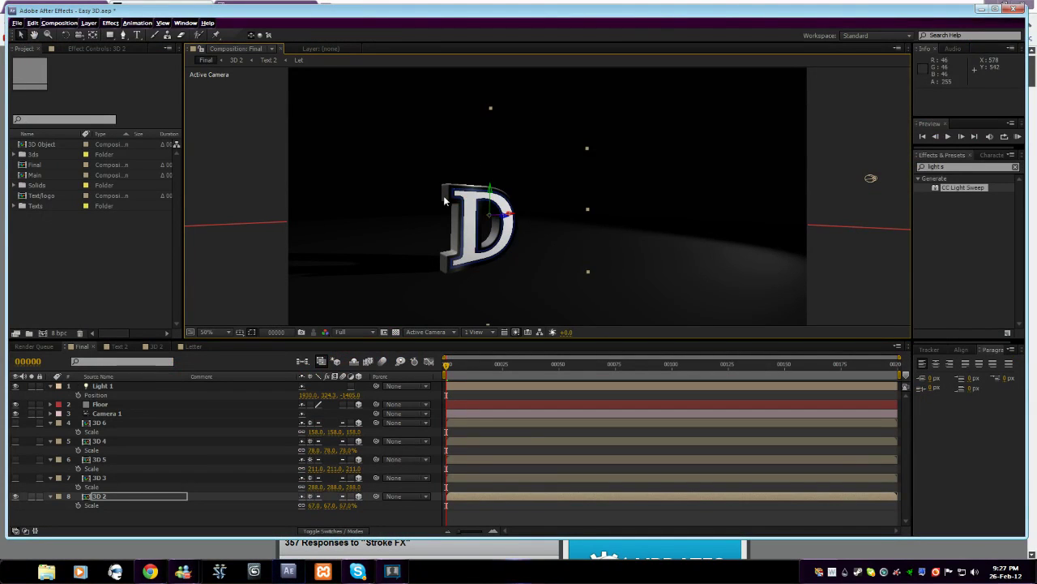